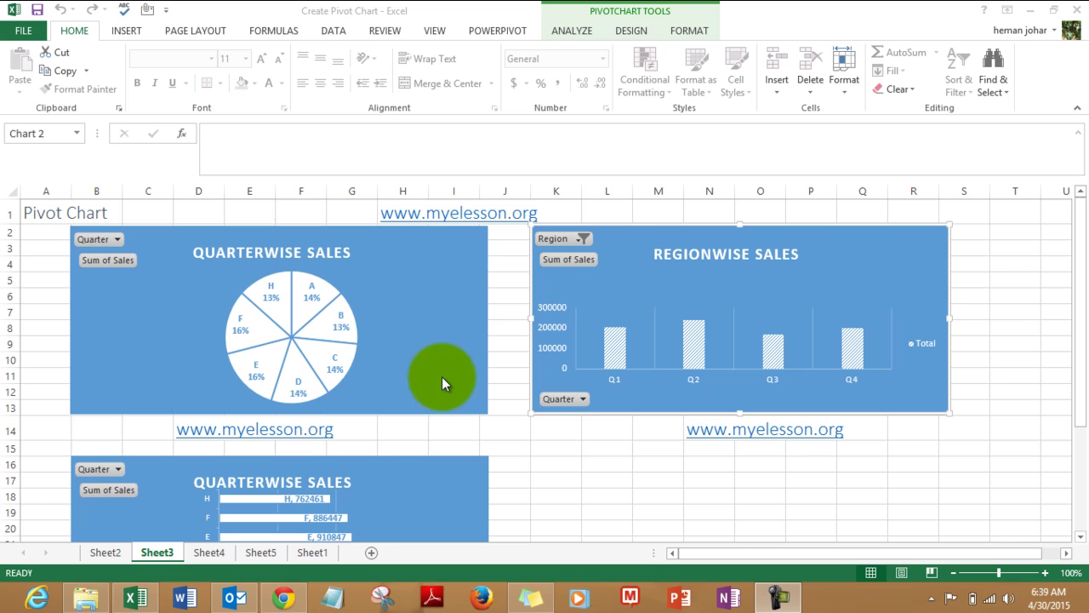
Step: Filter the quarter field of the pie chart to Q1 only
{"action": "left_click", "coordinate": [118, 239]}
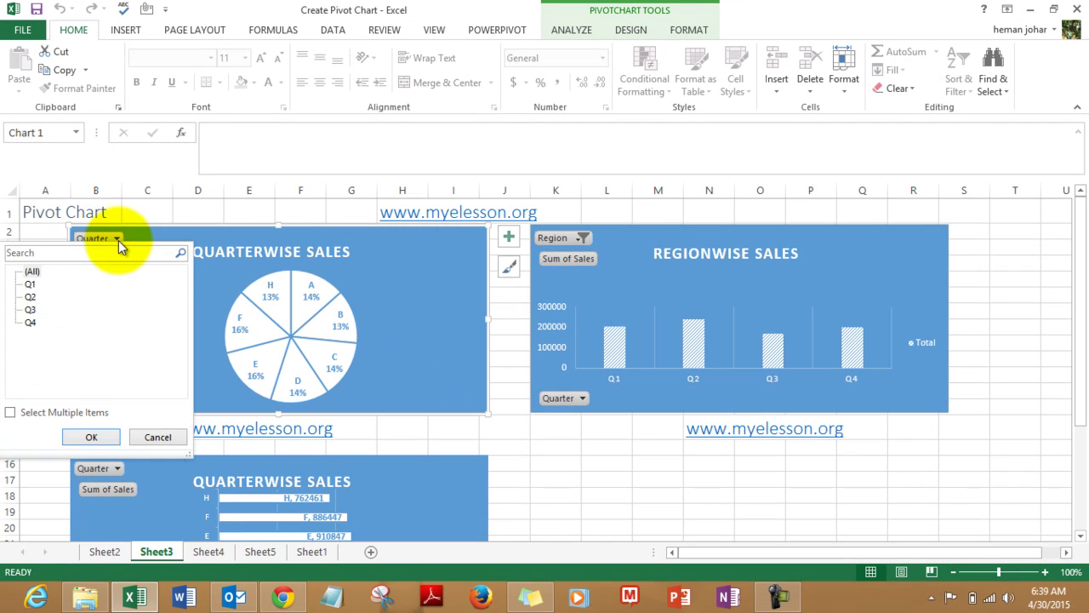
{"action": "left_click", "coordinate": [35, 284]}
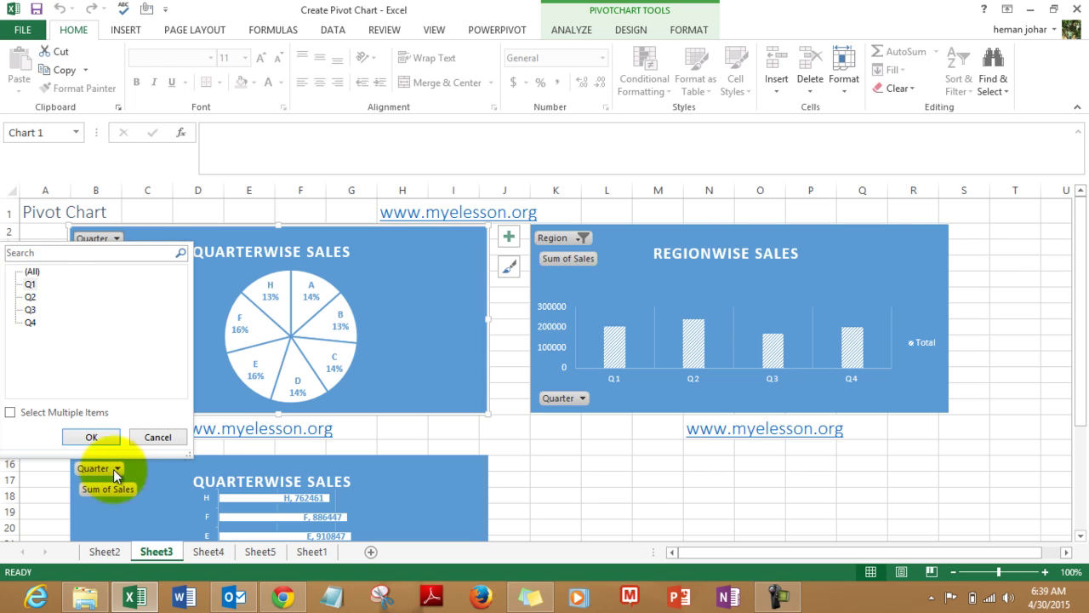
{"action": "left_click", "coordinate": [88, 438]}
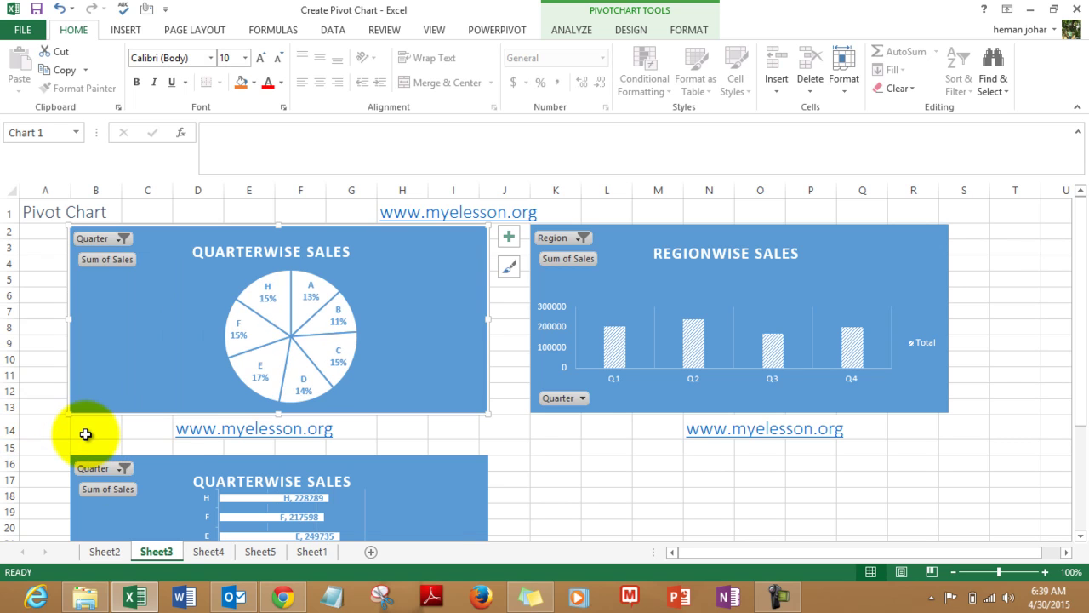
Step: Filter the regionwise chart to show only region C
{"action": "left_click", "coordinate": [581, 238]}
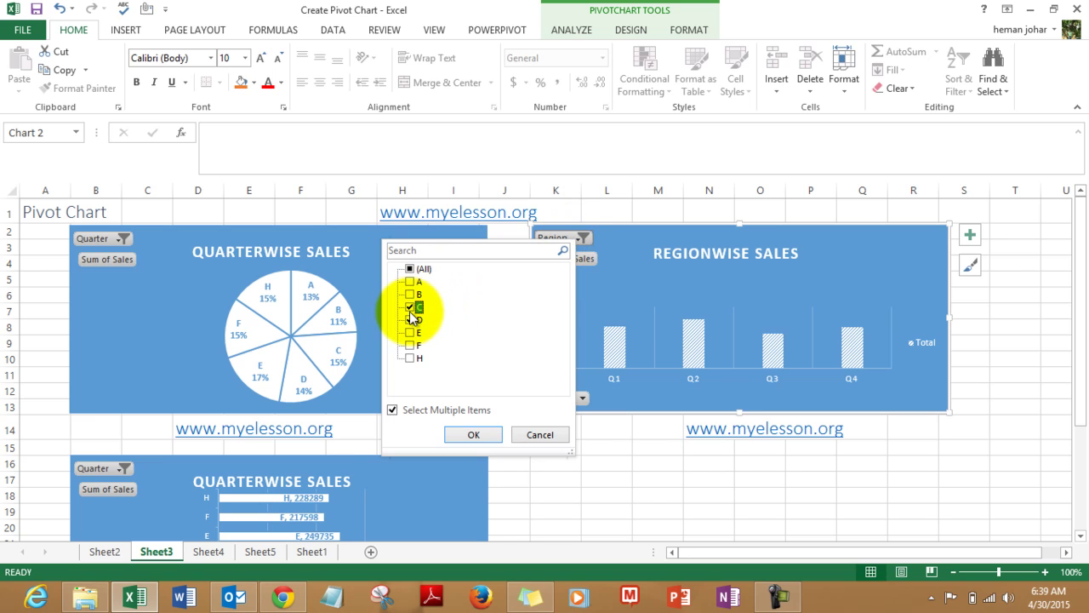
{"action": "left_click", "coordinate": [474, 431]}
{"action": "left_click", "coordinate": [630, 283]}
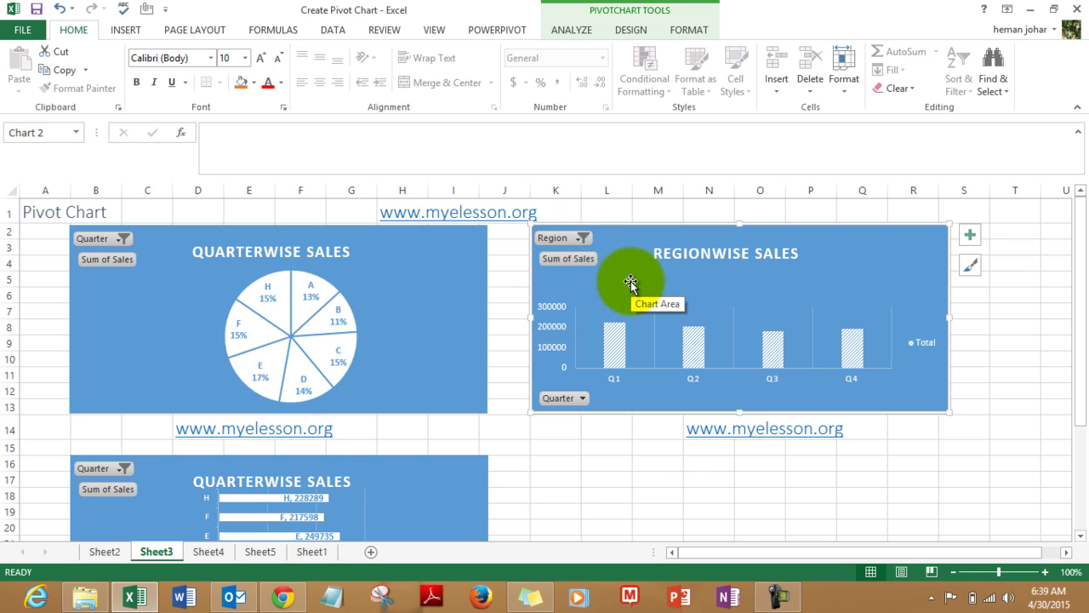
{"action": "left_click_drag", "start_coordinate": [1083, 247], "coordinate": [1079, 315]}
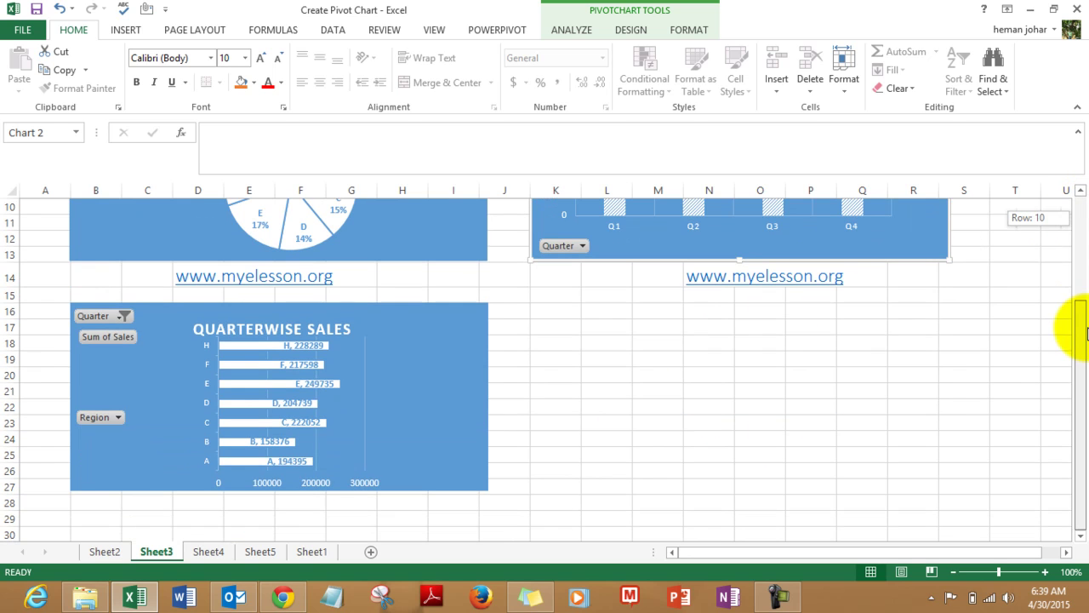
Step: Filter the quarterwise bar chart to Q3 and return to the top of the sheet
{"action": "left_click", "coordinate": [121, 315]}
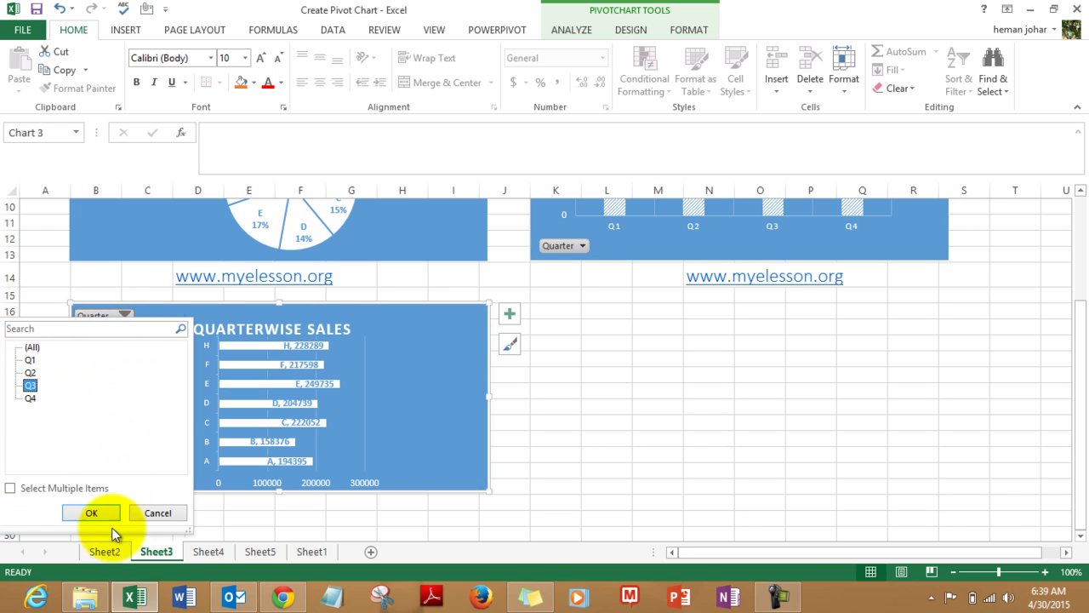
{"action": "left_click", "coordinate": [92, 513]}
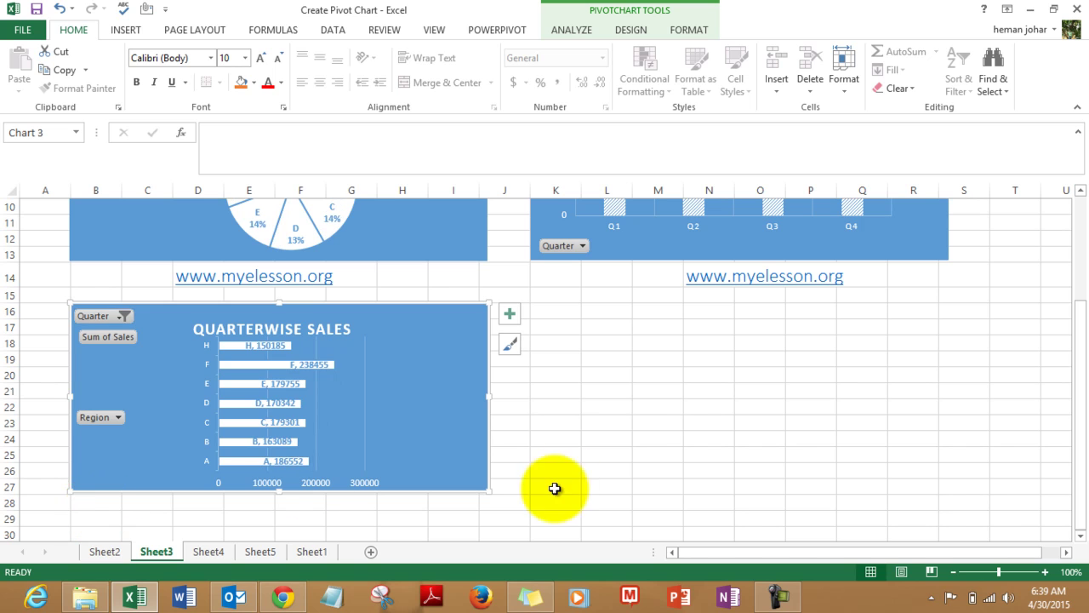
{"action": "left_click", "coordinate": [638, 428]}
{"action": "key", "text": "Up"}
{"action": "key", "text": "Up"}
{"action": "key", "text": "ctrl+Up"}
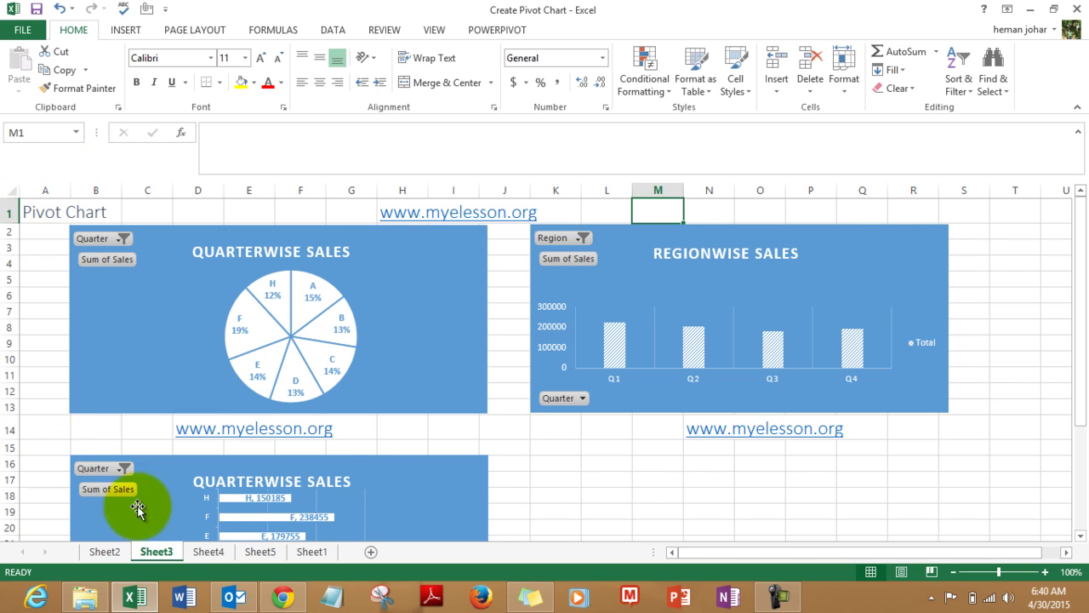
Step: Switch from Sheet2 to Sheet1 and clear the earlier selection
{"action": "left_click", "coordinate": [117, 552]}
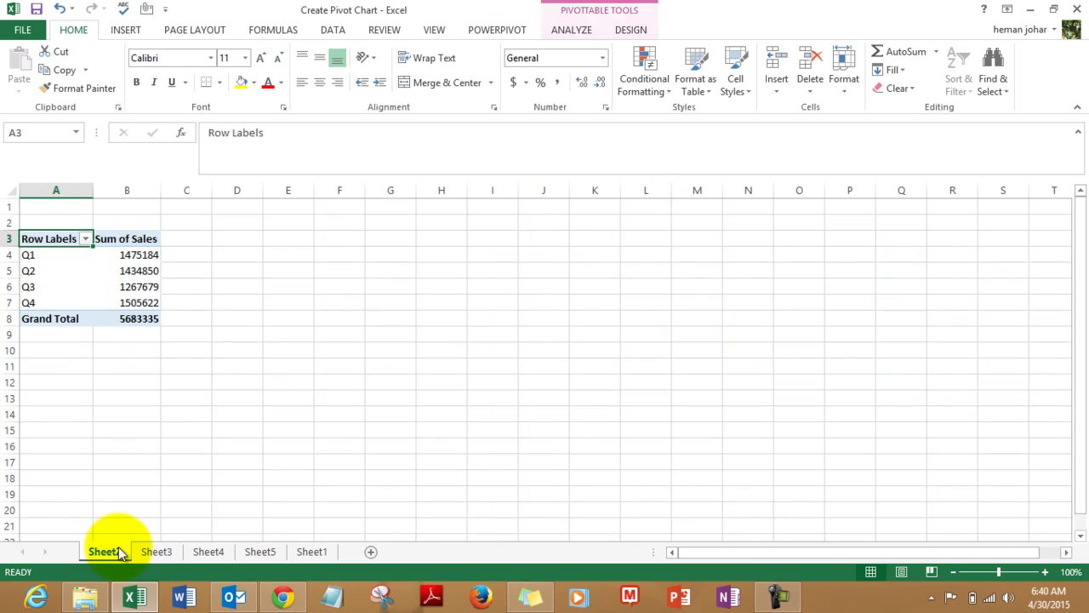
{"action": "left_click", "coordinate": [295, 554]}
{"action": "left_click", "coordinate": [299, 459]}
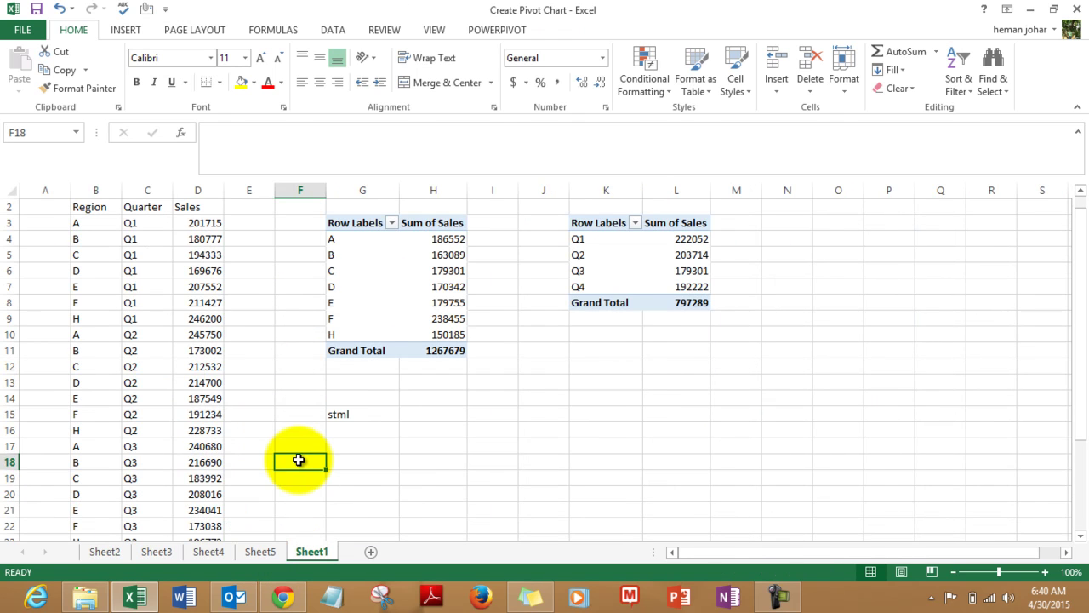
{"action": "key", "text": "Up"}
{"action": "key", "text": "Up"}
{"action": "key", "text": "Up"}
{"action": "key", "text": "Up"}
{"action": "key", "text": "Up"}
{"action": "key", "text": "Up"}
{"action": "key", "text": "Up"}
{"action": "key", "text": "Up"}
{"action": "key", "text": "Up"}
{"action": "key", "text": "Up"}
{"action": "key", "text": "Up"}
{"action": "key", "text": "Up"}
{"action": "key", "text": "Up"}
{"action": "key", "text": "Up"}
{"action": "key", "text": "Up"}
{"action": "key", "text": "Up"}
{"action": "key", "text": "Up"}
{"action": "key", "text": "Left"}
{"action": "key", "text": "Left"}
{"action": "key", "text": "Left"}
{"action": "key", "text": "Left"}
{"action": "key", "text": "Left"}
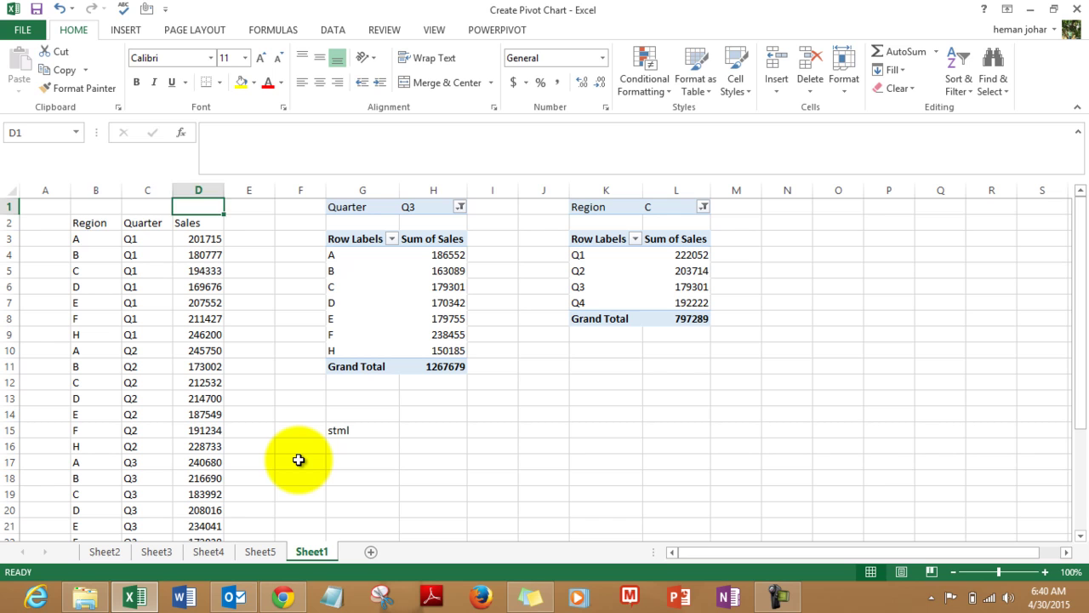
{"action": "key", "text": "Down"}
{"action": "key", "text": "Down"}
{"action": "key", "text": "Right"}
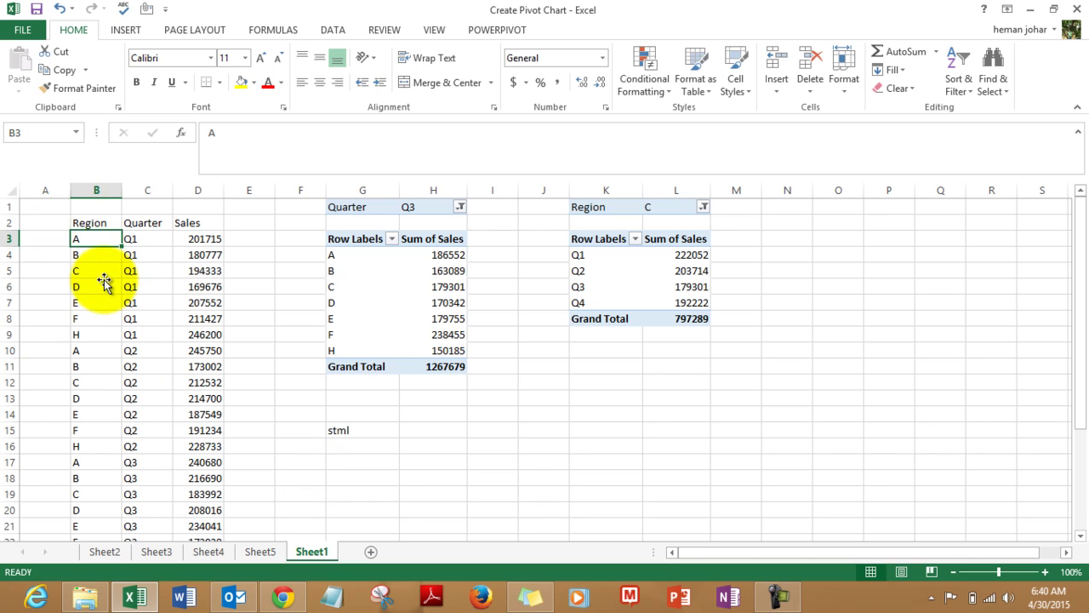
Step: Select the Region, Quarter and Sales data block B2:D30 starting from the Region header
{"action": "left_click", "coordinate": [86, 226]}
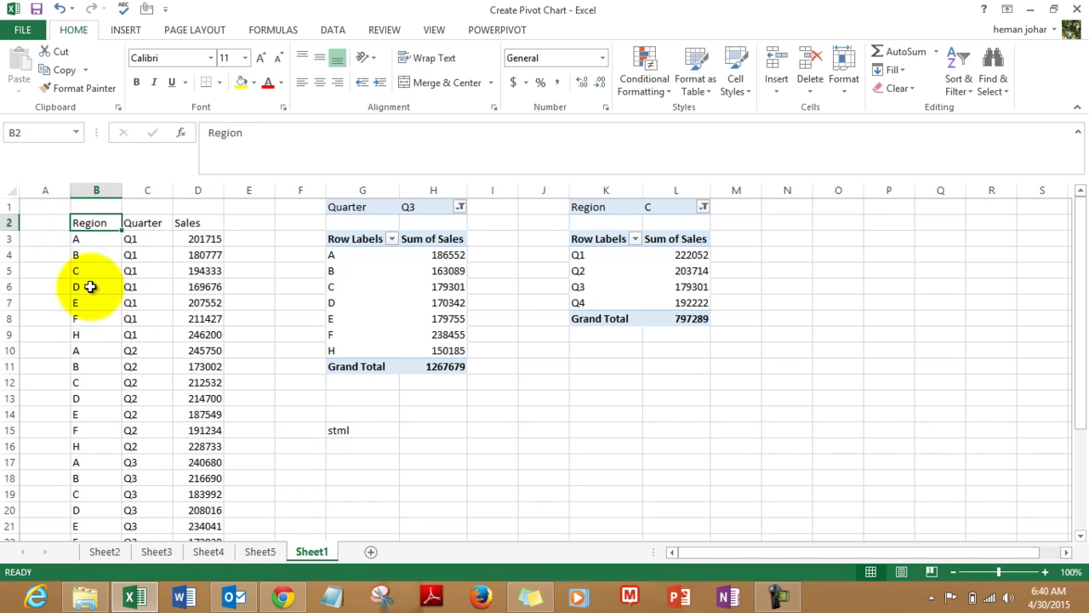
{"action": "left_click", "coordinate": [80, 334]}
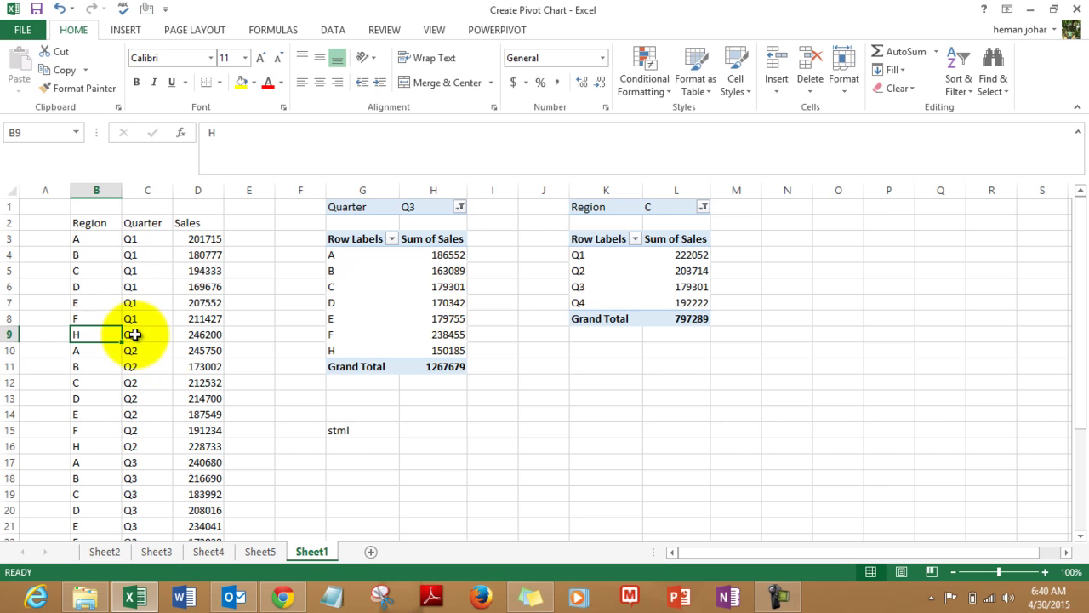
{"action": "key", "text": "Down"}
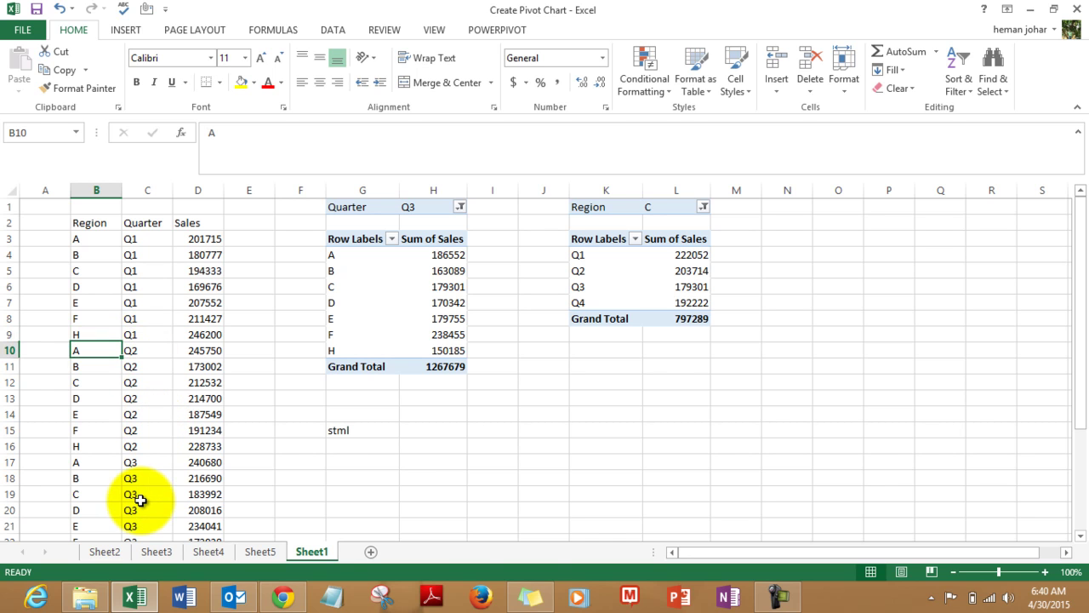
{"action": "key", "text": "Down"}
{"action": "key", "text": "Down"}
{"action": "key", "text": "Down"}
{"action": "key", "text": "Down"}
{"action": "key", "text": "Down"}
{"action": "key", "text": "Down"}
{"action": "key", "text": "Down"}
{"action": "key", "text": "Down"}
{"action": "key", "text": "Down"}
{"action": "key", "text": "Down"}
{"action": "key", "text": "Down"}
{"action": "key", "text": "Down"}
{"action": "key", "text": "Down"}
{"action": "key", "text": "Down"}
{"action": "key", "text": "Down"}
{"action": "key", "text": "Down"}
{"action": "key", "text": "Down"}
{"action": "key", "text": "Down"}
{"action": "key", "text": "Down"}
{"action": "key", "text": "Down"}
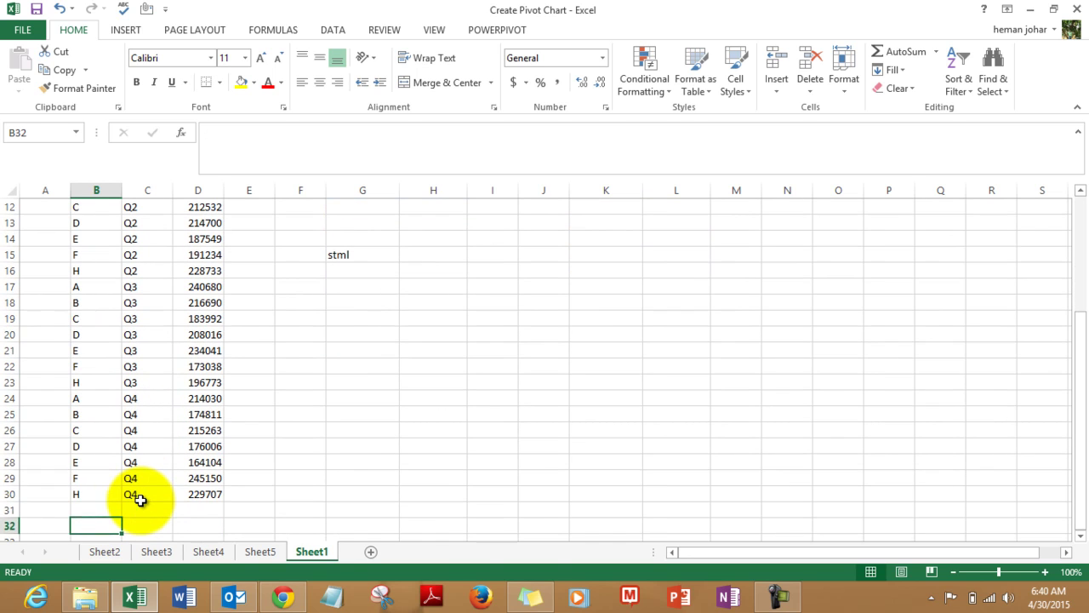
{"action": "key", "text": "Up"}
{"action": "key", "text": "Up"}
{"action": "key", "text": "Up"}
{"action": "key", "text": "Up"}
{"action": "key", "text": "Up"}
{"action": "key", "text": "Up"}
{"action": "key", "text": "Up"}
{"action": "key", "text": "Up"}
{"action": "key", "text": "Up"}
{"action": "key", "text": "Up"}
{"action": "key", "text": "Up"}
{"action": "key", "text": "Up"}
{"action": "key", "text": "Up"}
{"action": "key", "text": "Up"}
{"action": "key", "text": "Up"}
{"action": "key", "text": "Up"}
{"action": "key", "text": "Up"}
{"action": "key", "text": "Up"}
{"action": "key", "text": "Up"}
{"action": "key", "text": "Up"}
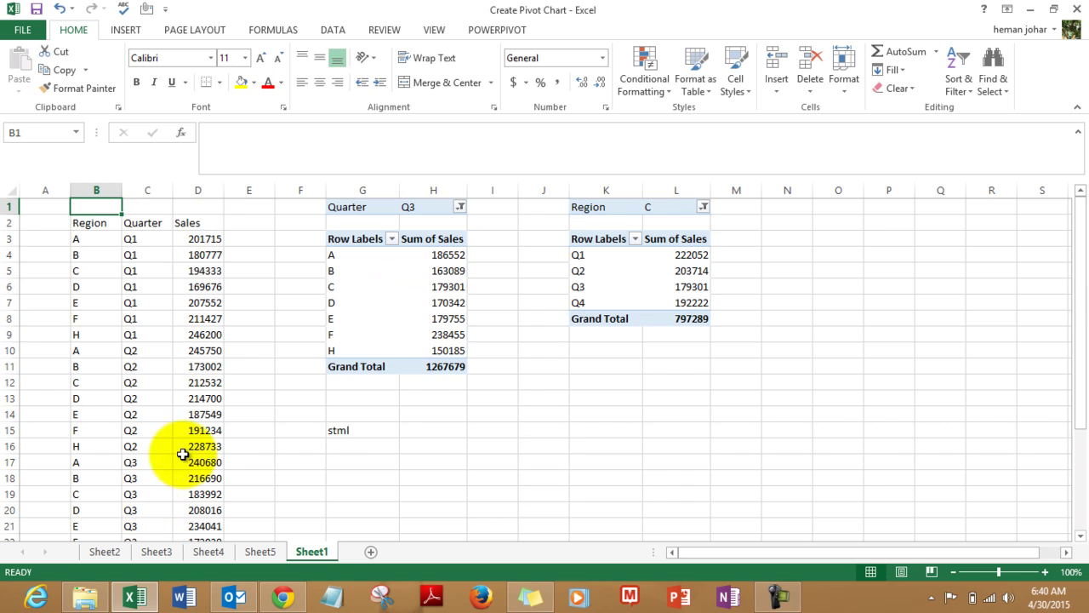
{"action": "left_click", "coordinate": [82, 221]}
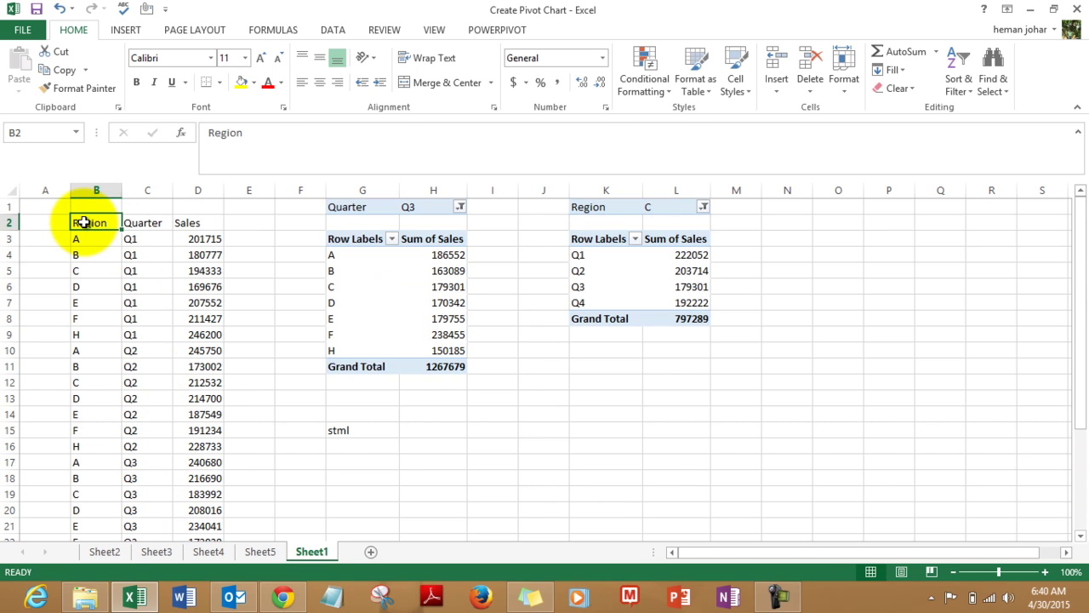
{"action": "key", "text": "ctrl+shift+Right"}
{"action": "key", "text": "ctrl+shift+Down"}
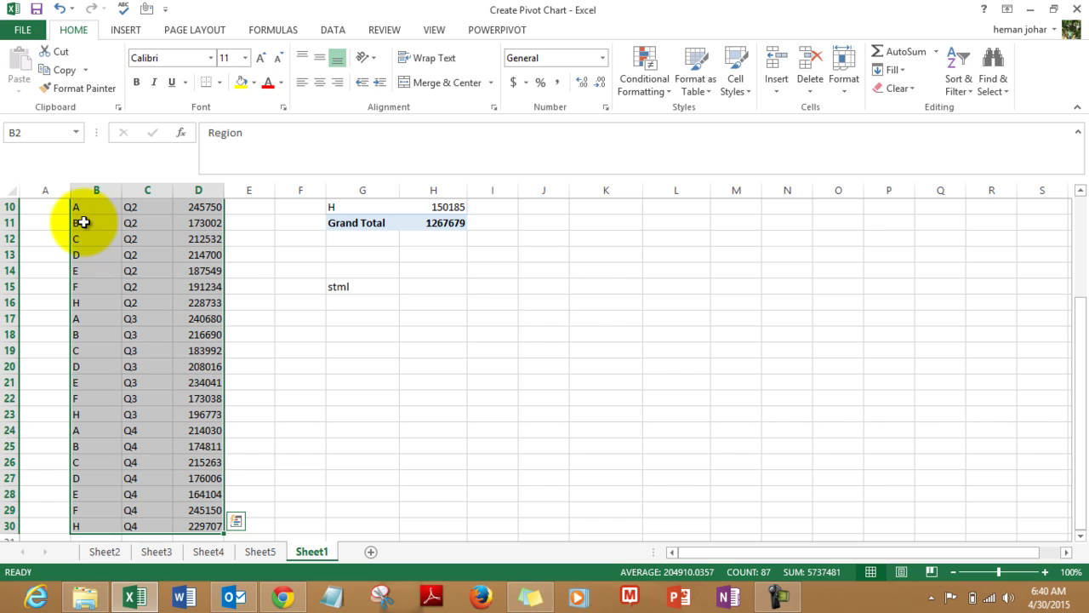
Step: Insert a PivotChart from the selected B2:D30 data on a new worksheet
{"action": "left_click", "coordinate": [119, 30]}
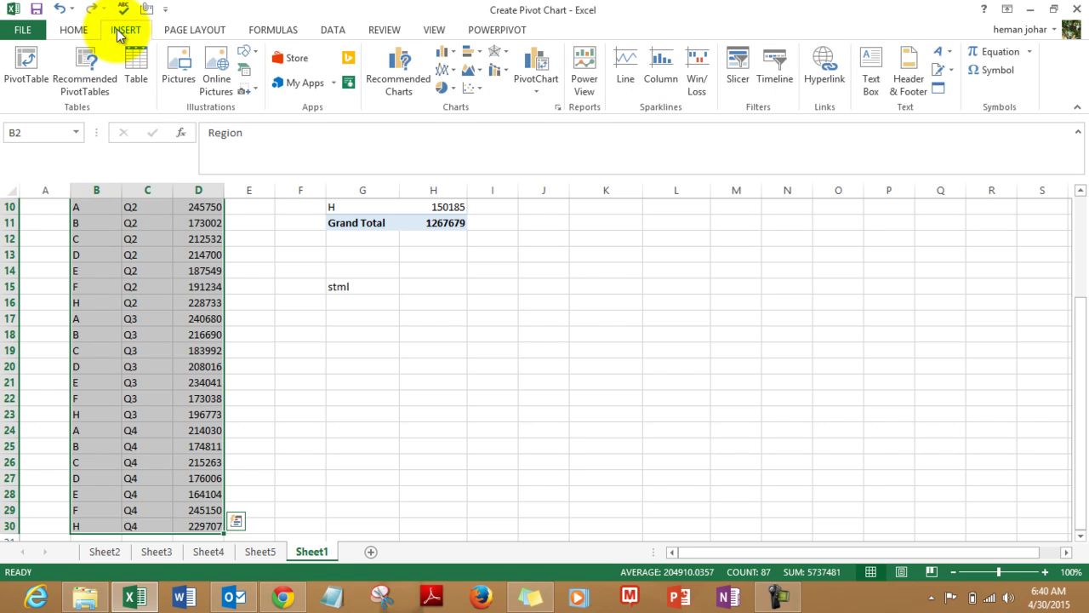
{"action": "left_click", "coordinate": [536, 91]}
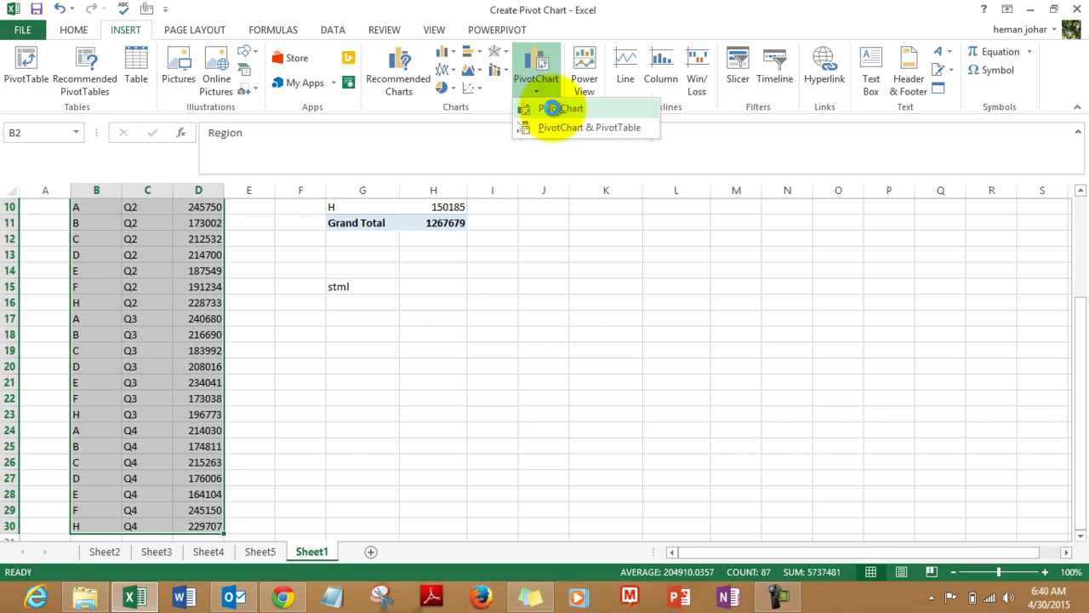
{"action": "left_click", "coordinate": [552, 108]}
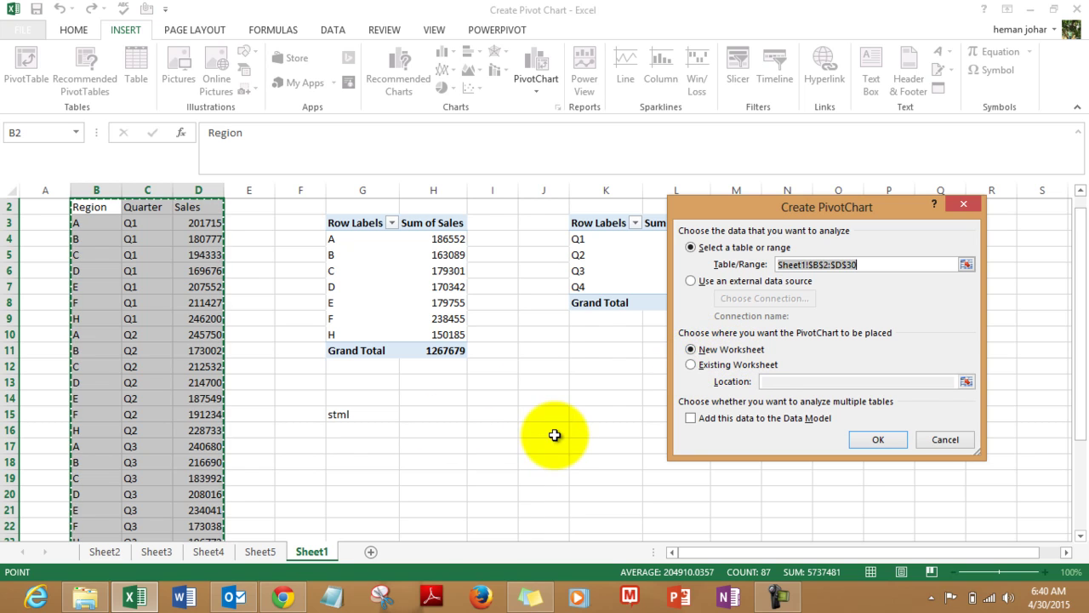
{"action": "left_click", "coordinate": [877, 441]}
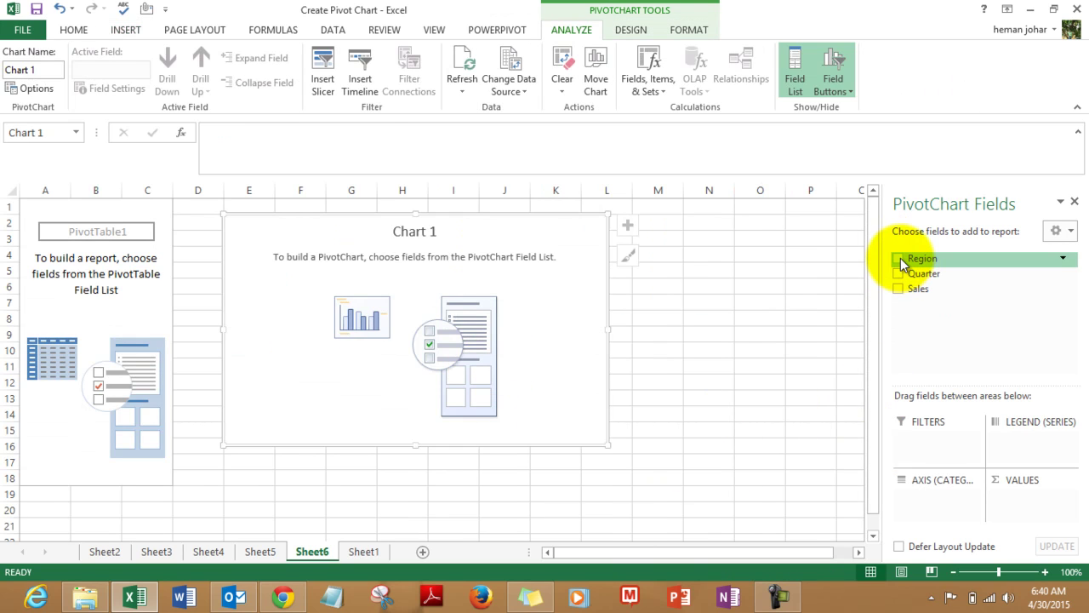
Step: Lay out the PivotChart with Quarter as filter, Region on the axis and Sum of Sales as values
{"action": "left_click_drag", "start_coordinate": [901, 272], "coordinate": [919, 441]}
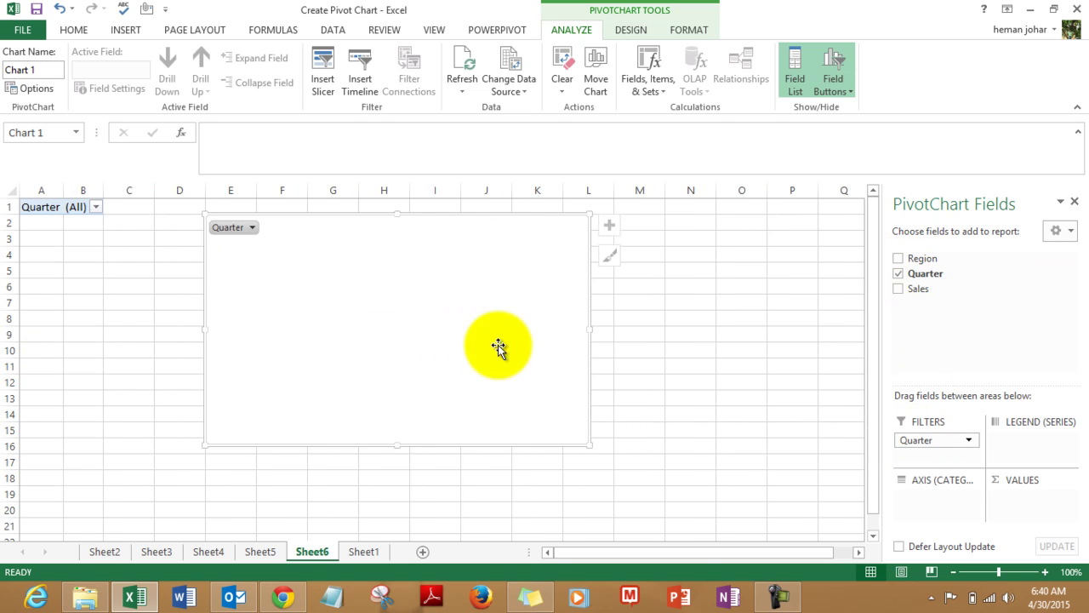
{"action": "left_click", "coordinate": [253, 228]}
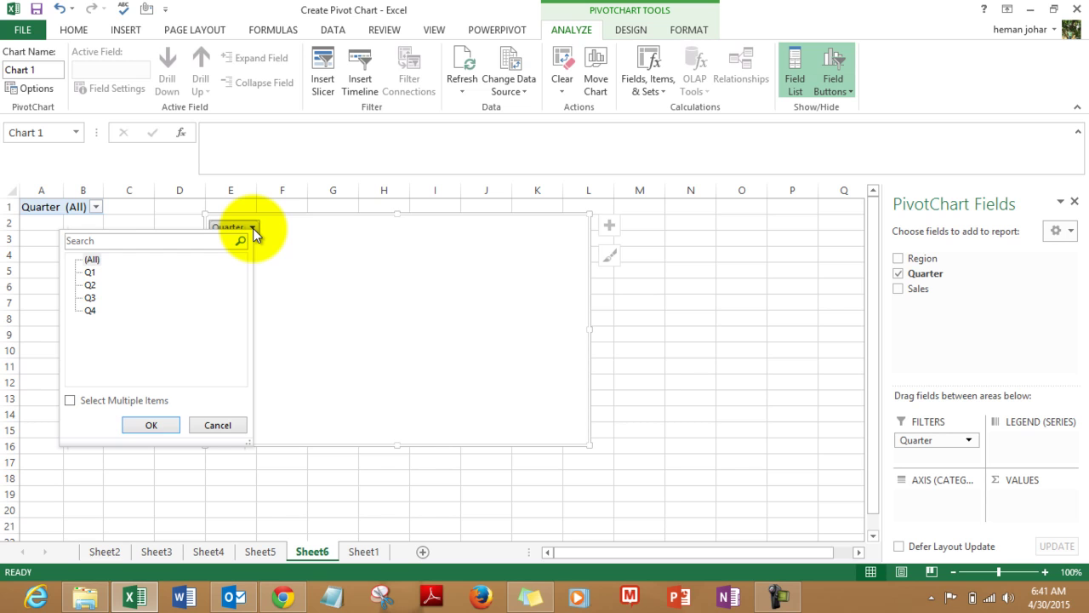
{"action": "left_click", "coordinate": [255, 228]}
{"action": "left_click", "coordinate": [800, 368]}
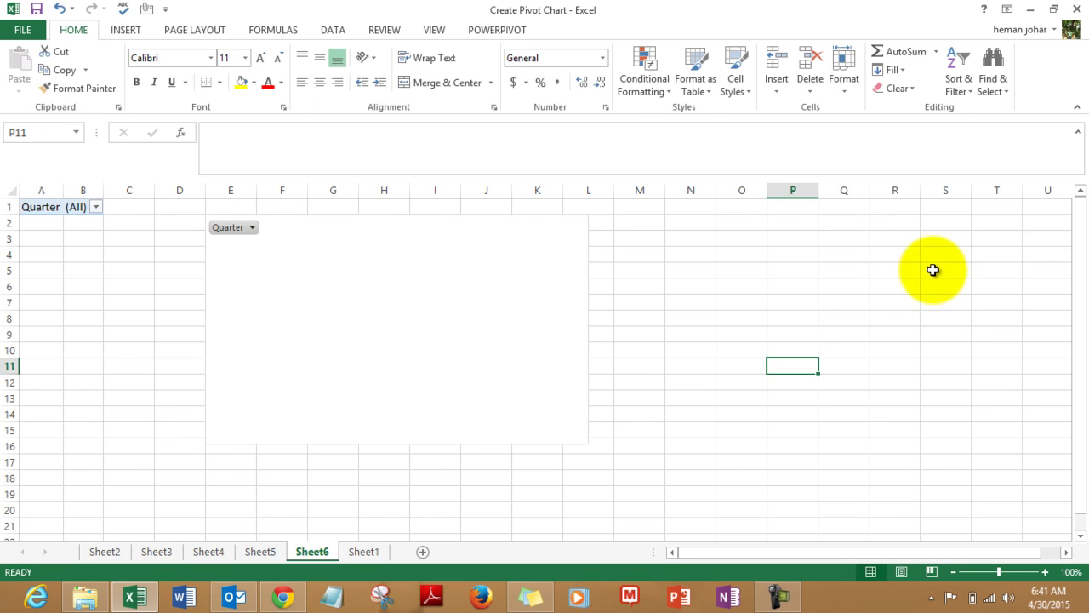
{"action": "left_click", "coordinate": [446, 262]}
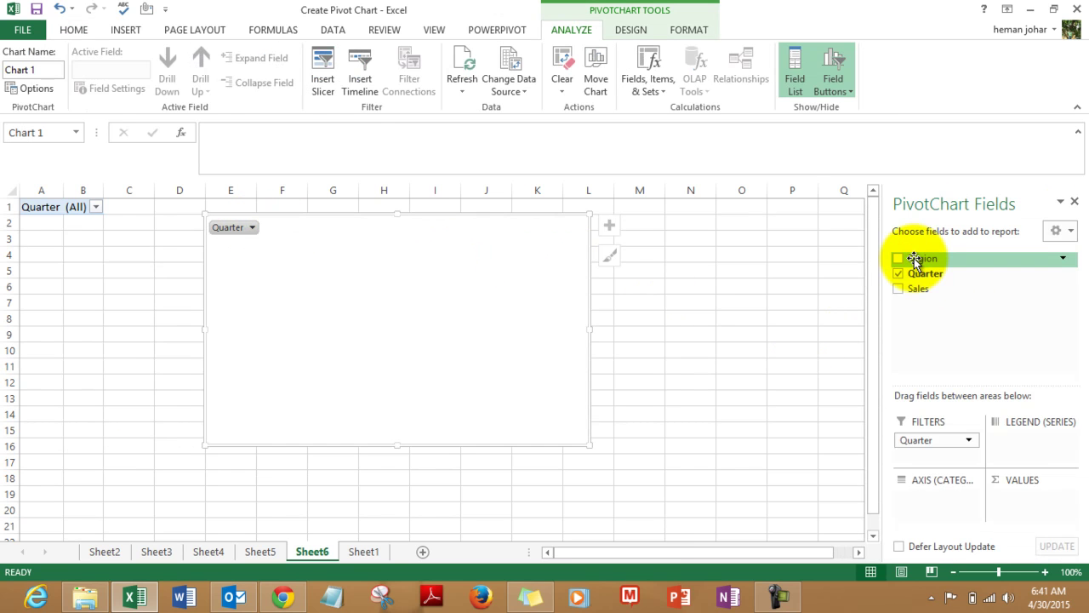
{"action": "left_click_drag", "start_coordinate": [913, 261], "coordinate": [934, 500]}
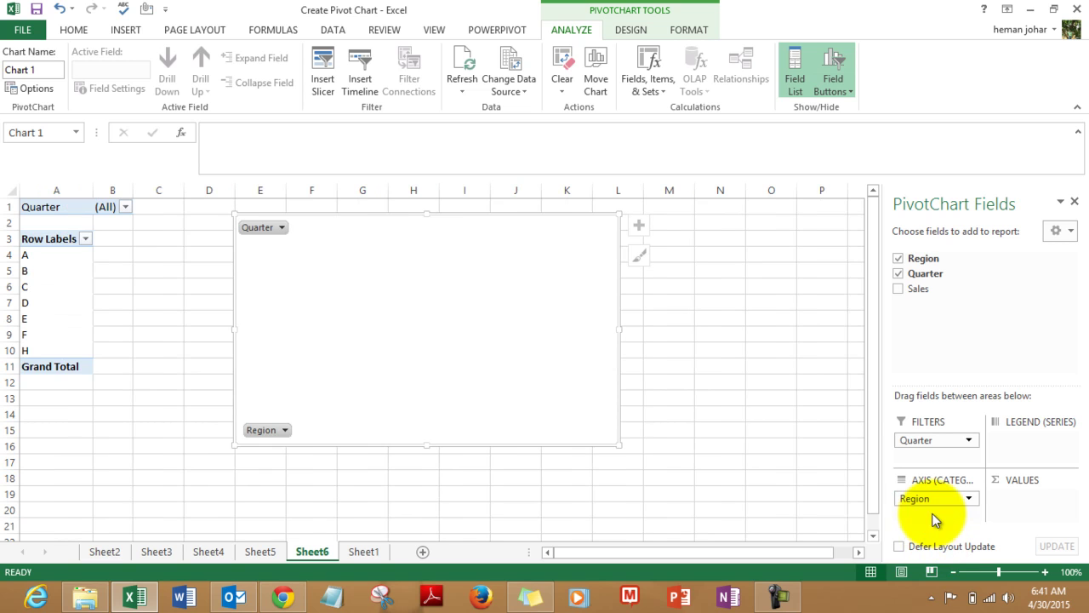
{"action": "left_click_drag", "start_coordinate": [898, 286], "coordinate": [1022, 505]}
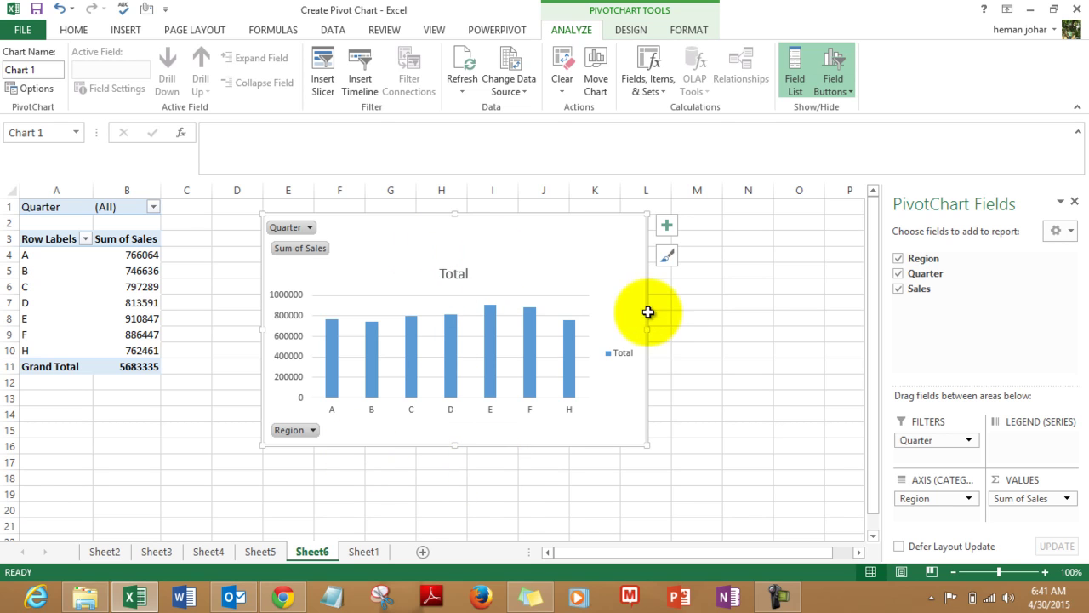
Step: Filter the PivotChart to quarter Q2
{"action": "left_click", "coordinate": [308, 227]}
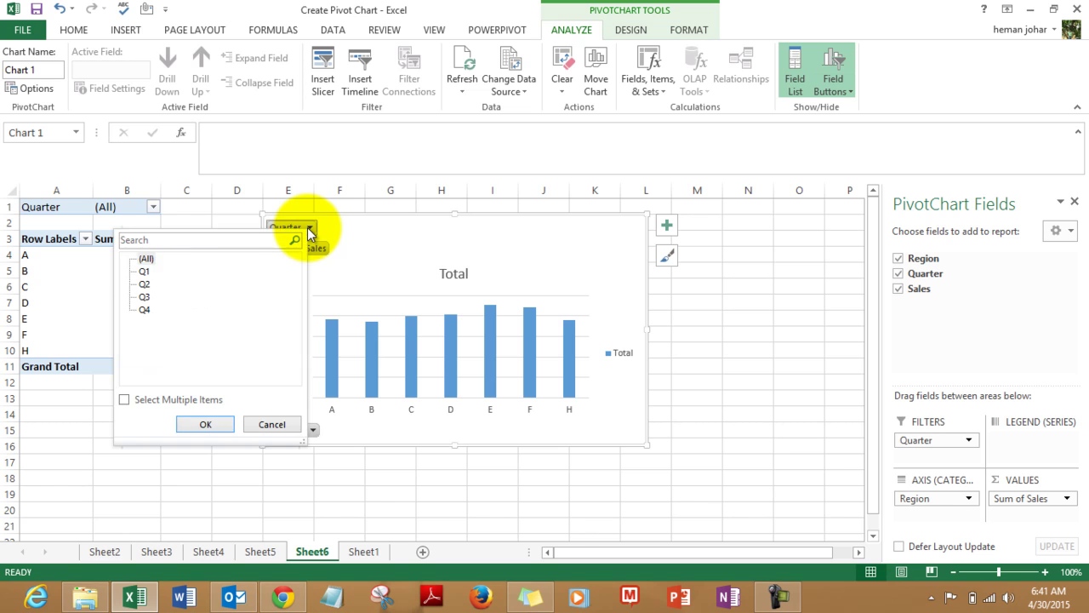
{"action": "left_click", "coordinate": [143, 284]}
{"action": "left_click", "coordinate": [218, 425]}
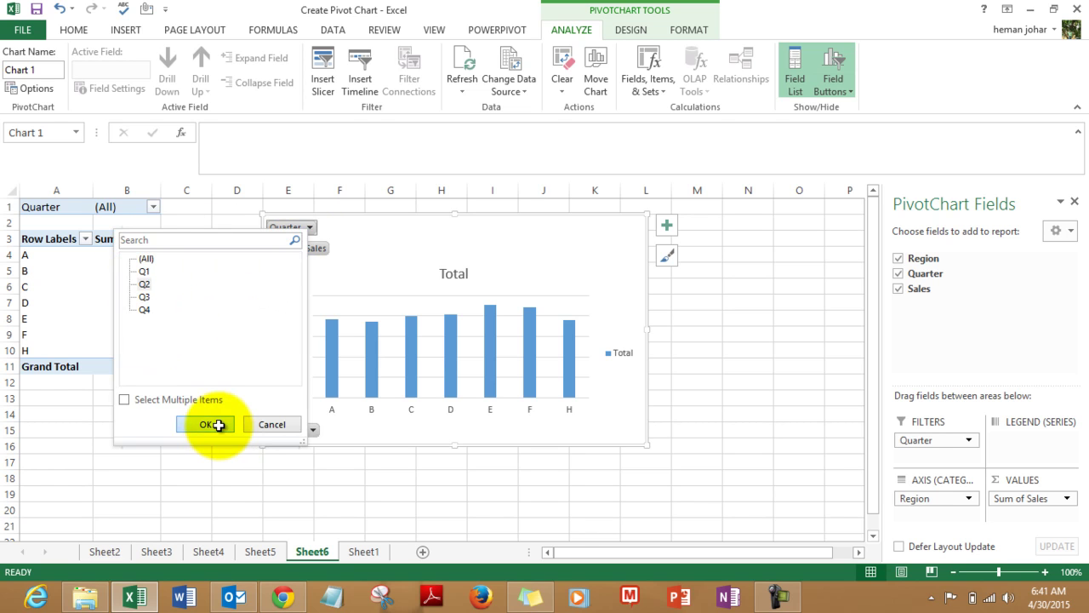
Step: Try Region filters A, then A and B, then restore all regions A–H
{"action": "left_click", "coordinate": [314, 432]}
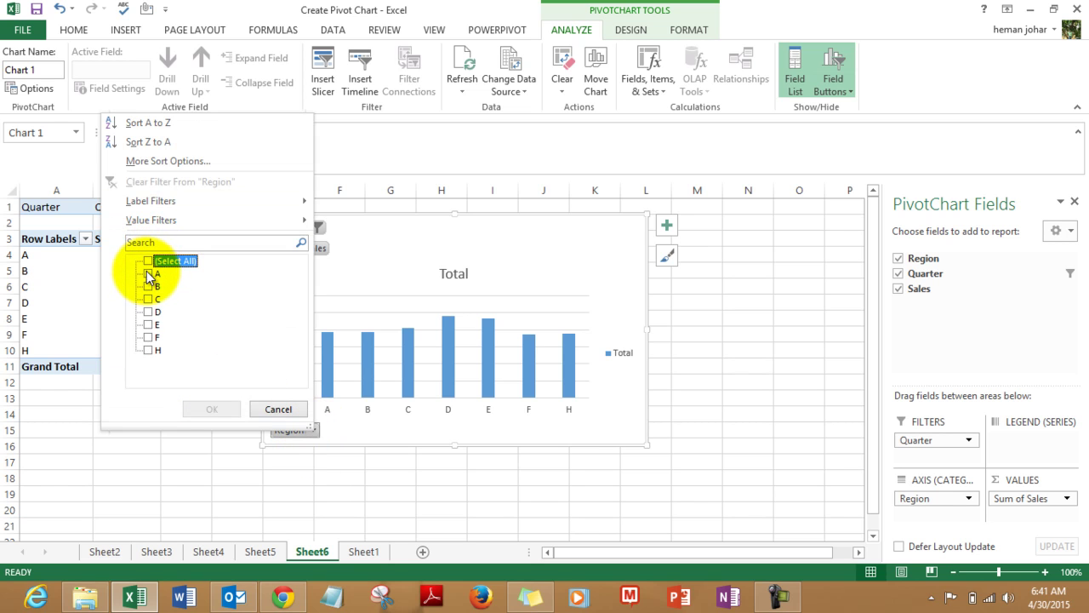
{"action": "left_click", "coordinate": [211, 413]}
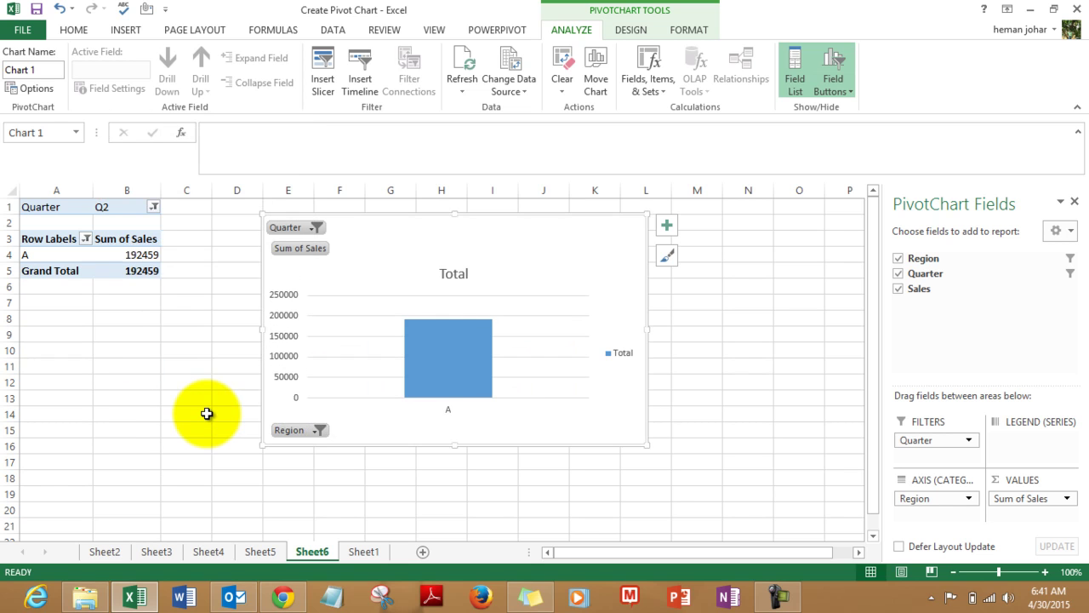
{"action": "left_click", "coordinate": [319, 430]}
{"action": "left_click", "coordinate": [150, 285]}
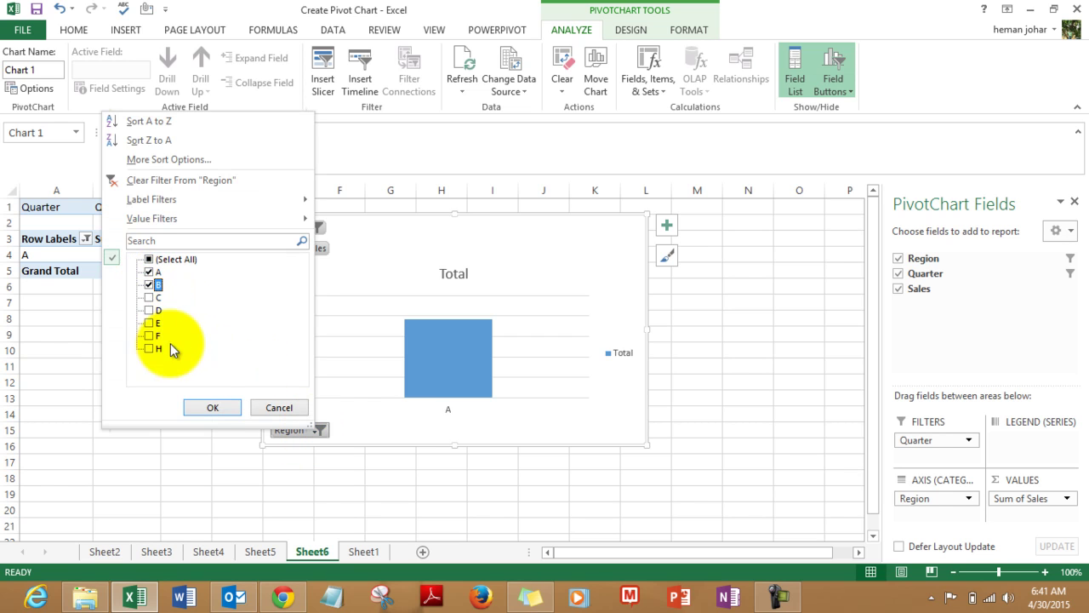
{"action": "left_click", "coordinate": [208, 408]}
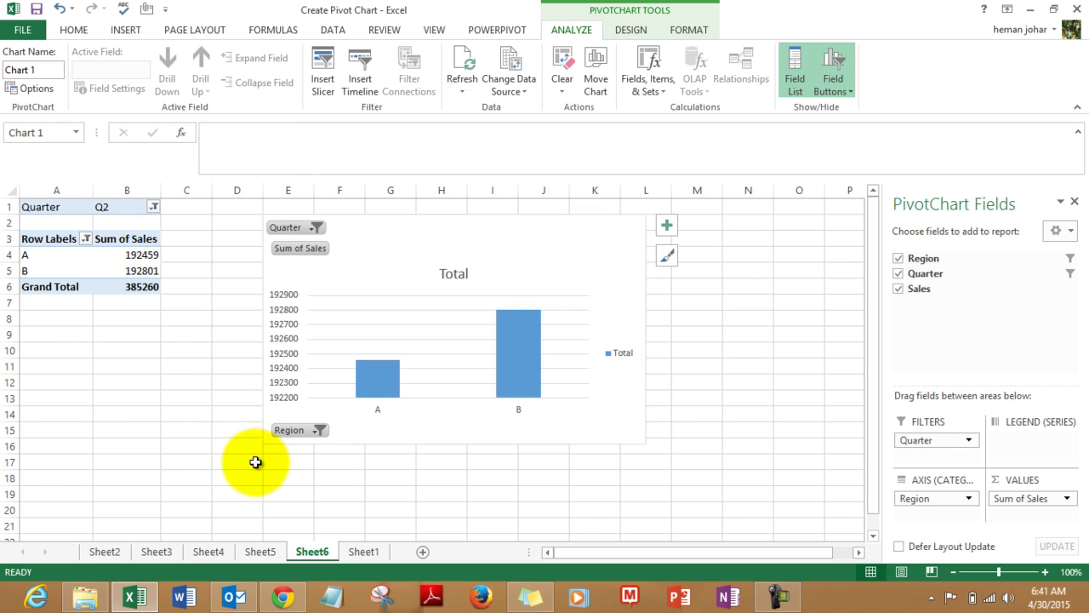
{"action": "left_click", "coordinate": [319, 431]}
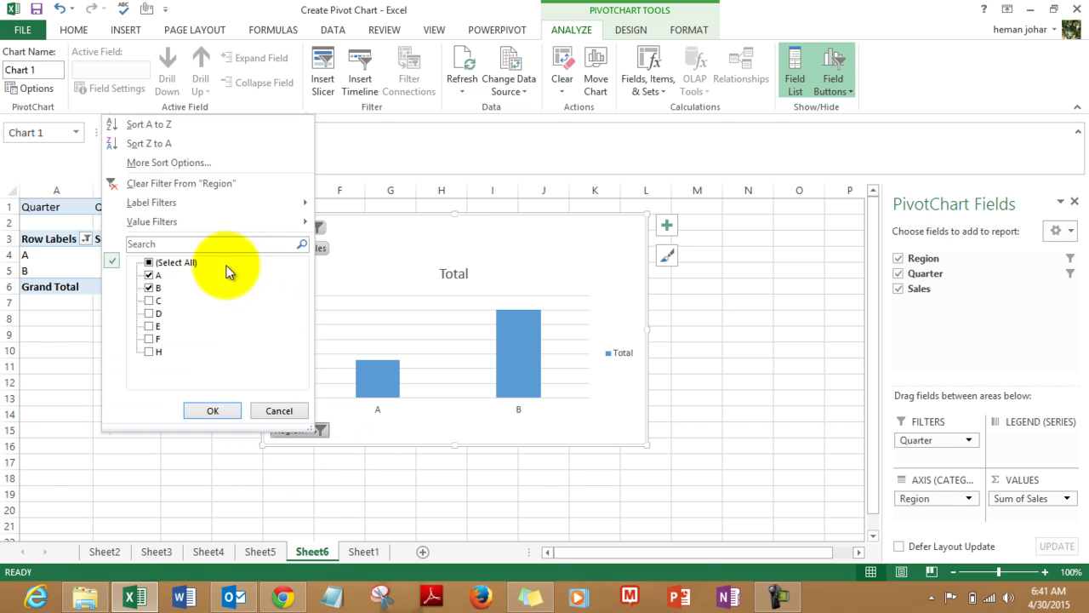
{"action": "left_click", "coordinate": [149, 264]}
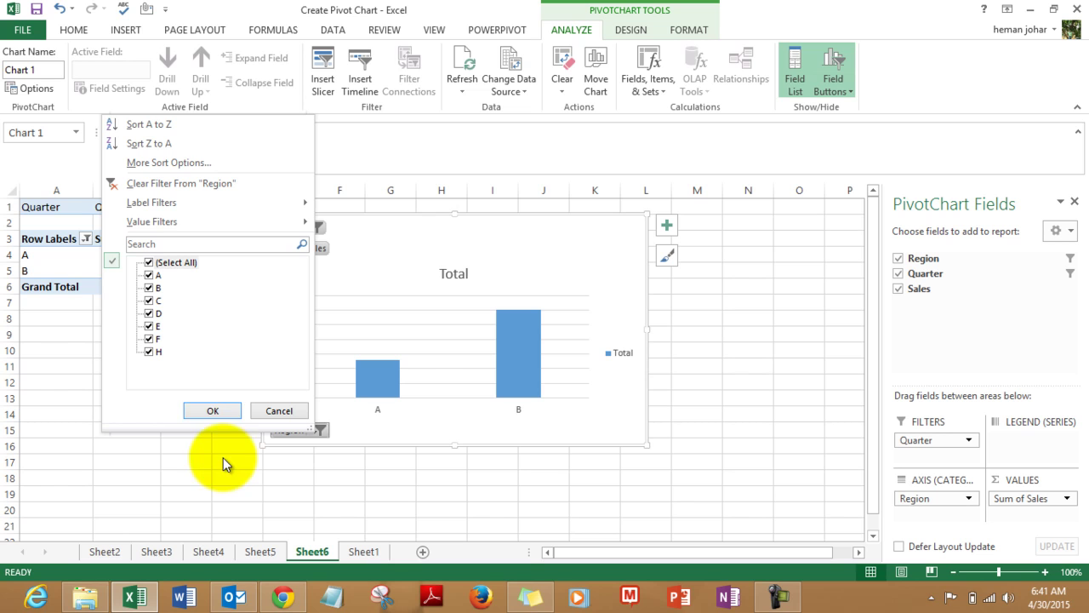
{"action": "left_click", "coordinate": [212, 411]}
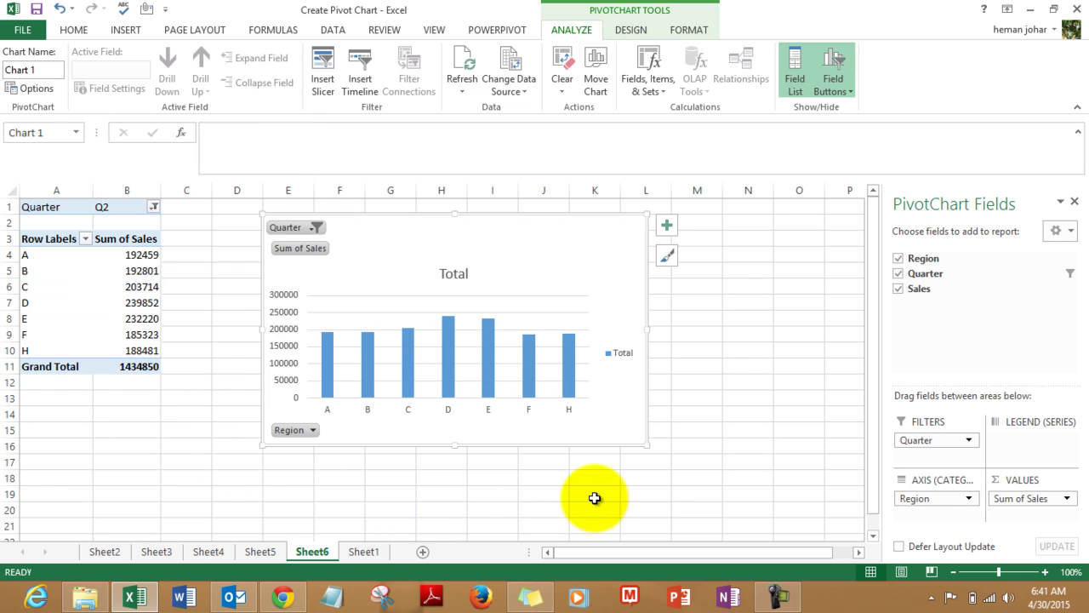
{"action": "left_click", "coordinate": [748, 413]}
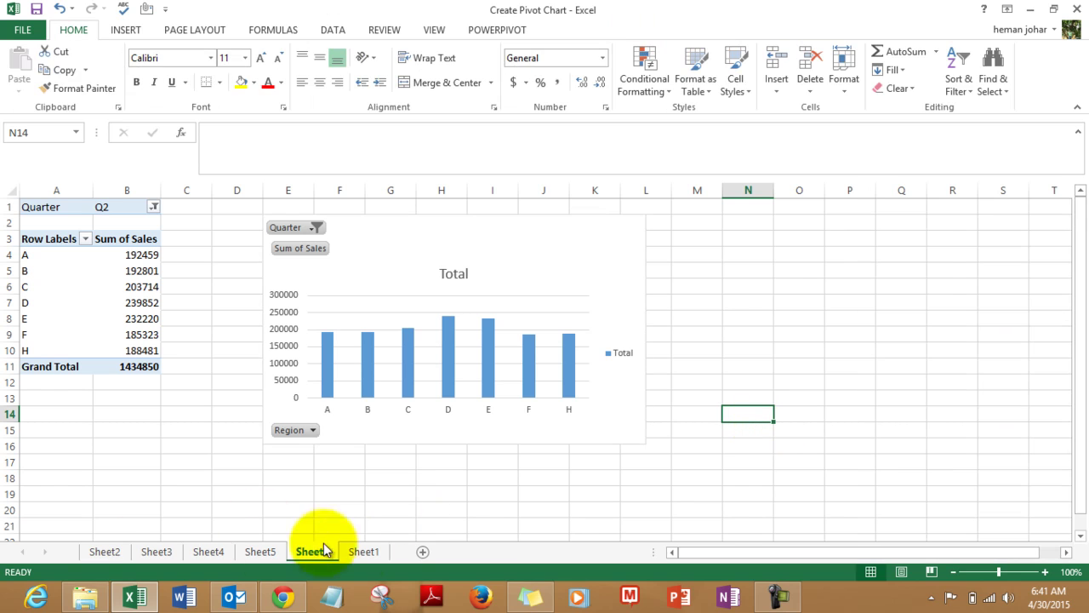
Step: Start a second PivotChart from Sheet1!$B$2:$D$30, placed on existing Sheet6 at E20
{"action": "left_click", "coordinate": [358, 549]}
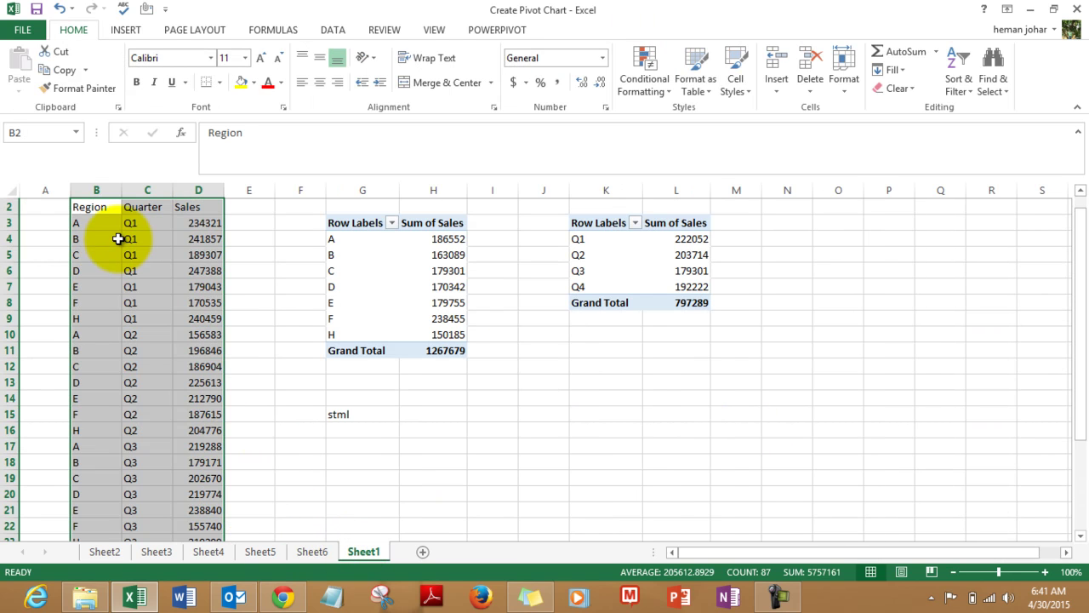
{"action": "left_click", "coordinate": [126, 31]}
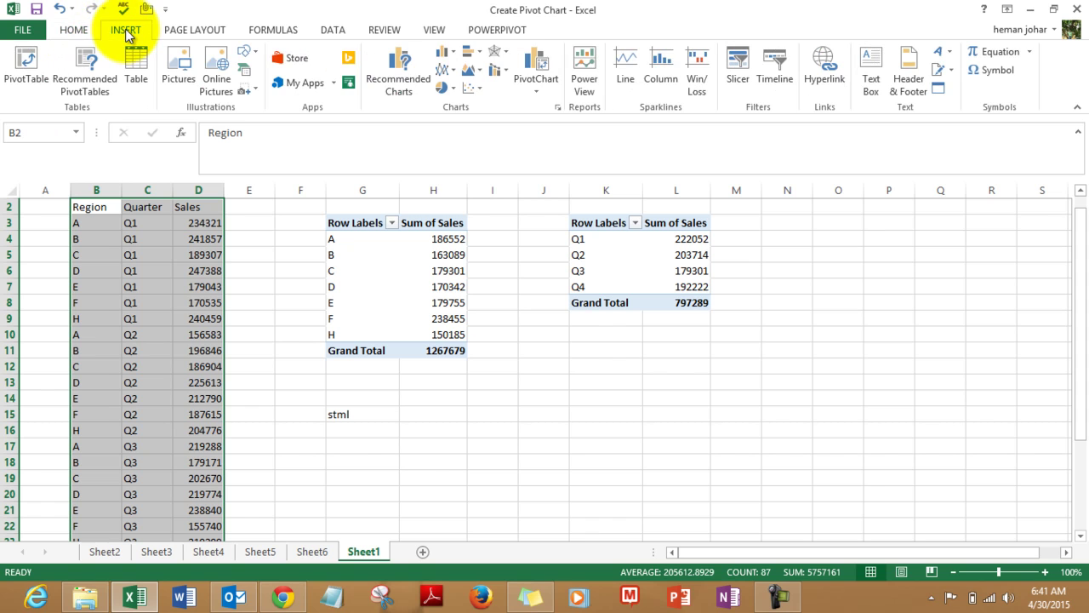
{"action": "left_click", "coordinate": [540, 90]}
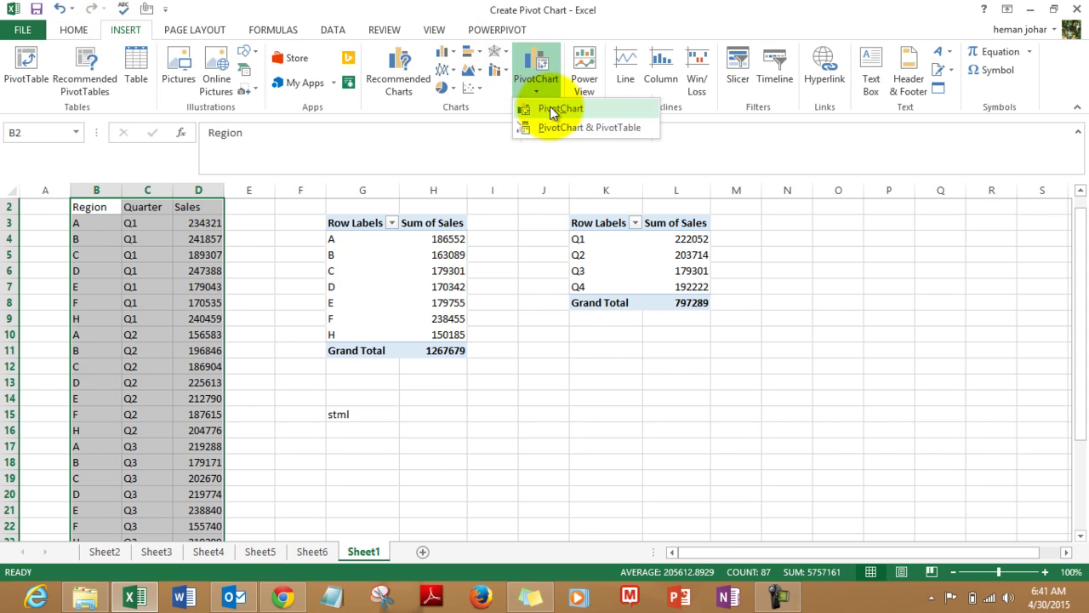
{"action": "left_click", "coordinate": [551, 108]}
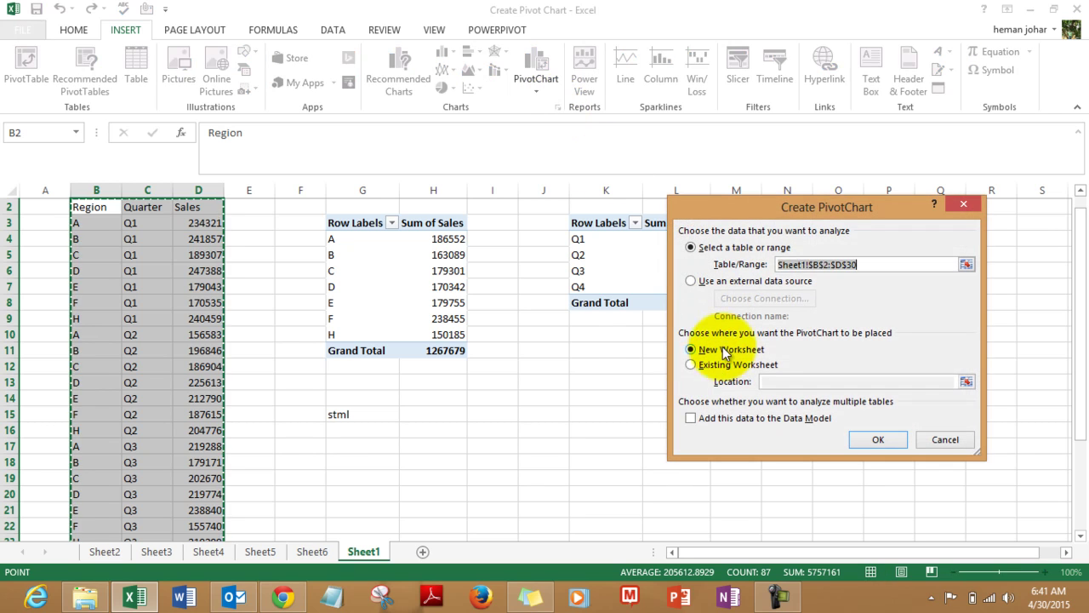
{"action": "left_click", "coordinate": [693, 364]}
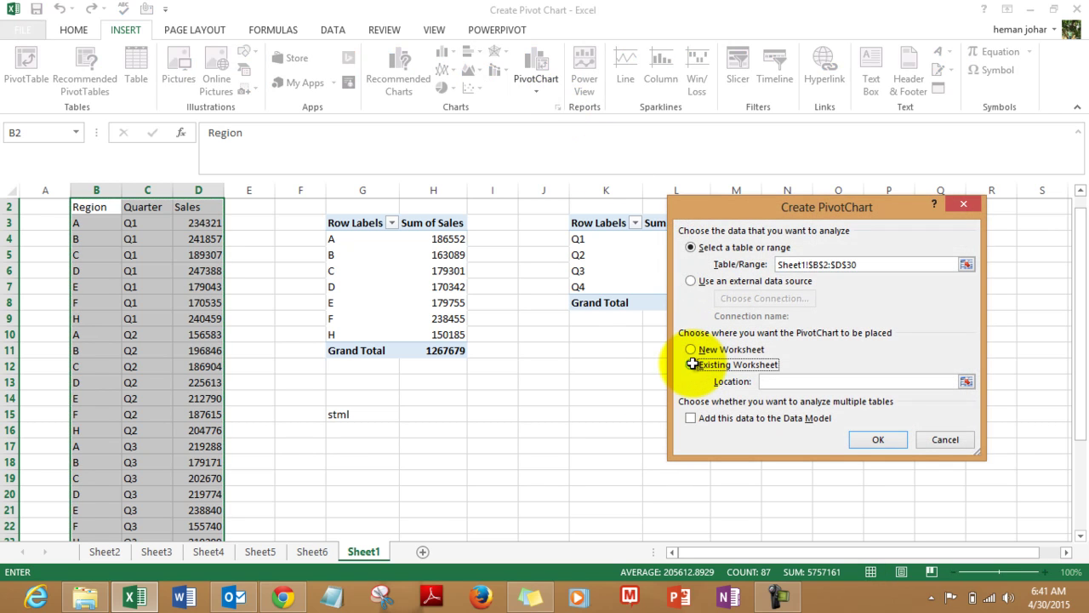
{"action": "left_click", "coordinate": [313, 551]}
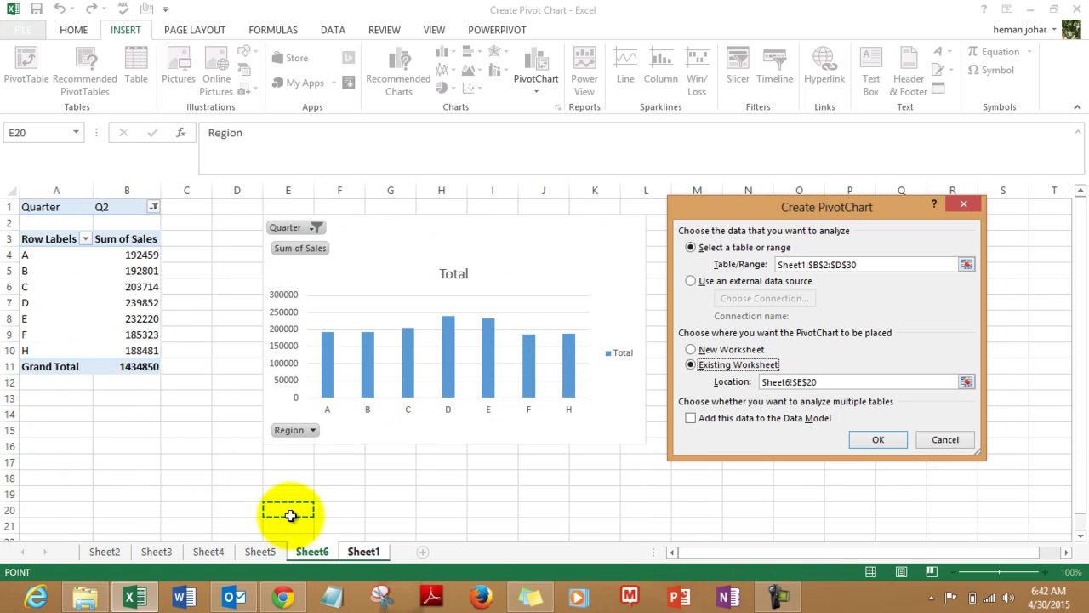
Step: Create the second PivotChart with Region as filter, Quarter on the axis and Sum of Sales values
{"action": "left_click", "coordinate": [876, 440]}
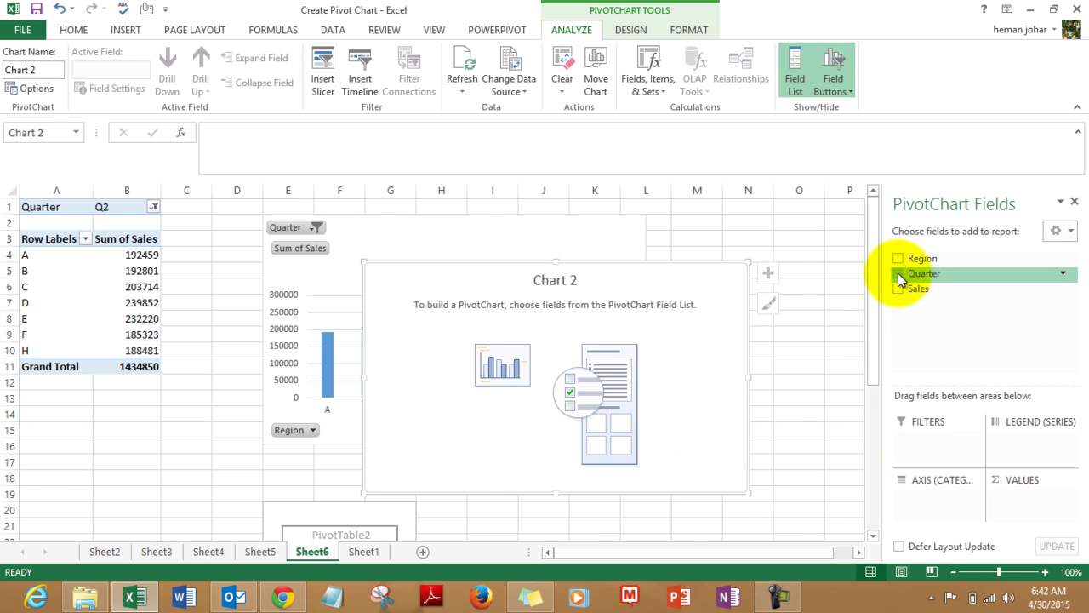
{"action": "left_click", "coordinate": [898, 273]}
{"action": "left_click", "coordinate": [898, 273]}
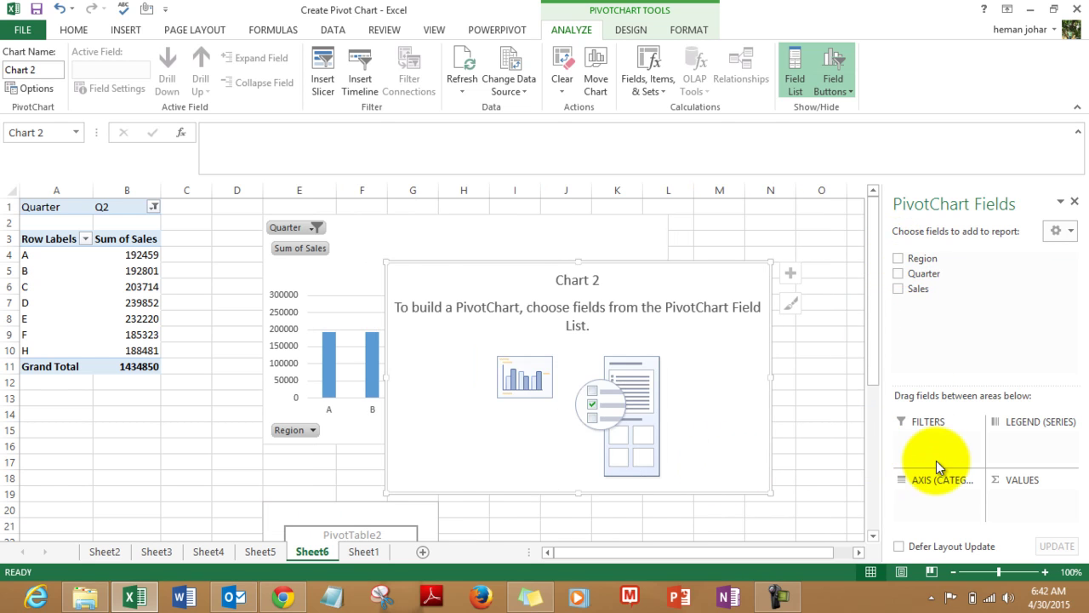
{"action": "left_click_drag", "start_coordinate": [899, 257], "coordinate": [915, 439]}
{"action": "left_click_drag", "start_coordinate": [898, 272], "coordinate": [907, 517]}
{"action": "left_click_drag", "start_coordinate": [898, 289], "coordinate": [1011, 502]}
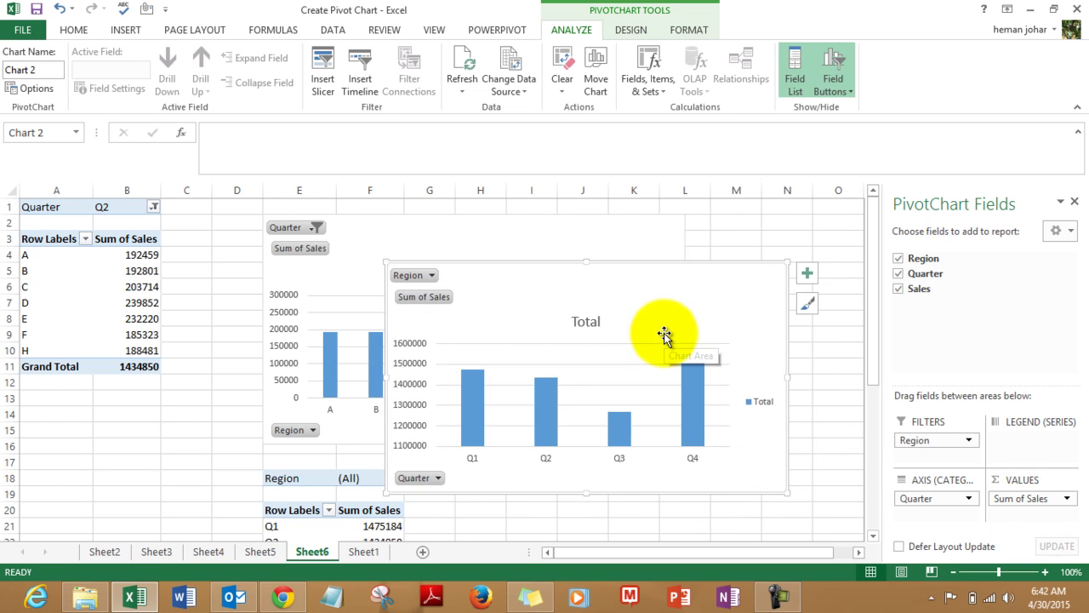
Step: Close the field list and move the new chart below the first chart
{"action": "mouse_move", "coordinate": [652, 312]}
{"action": "left_mouse_down"}
{"action": "mouse_move", "coordinate": [545, 401]}
{"action": "mouse_move", "coordinate": [526, 465]}
{"action": "left_mouse_up"}
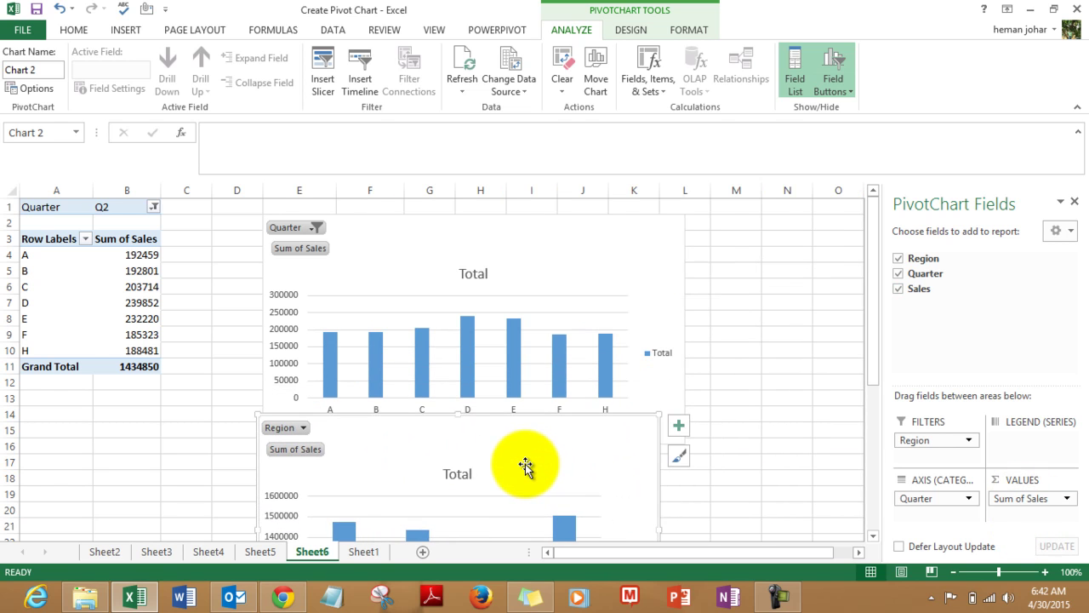
{"action": "left_click", "coordinate": [1076, 202]}
{"action": "left_click_drag", "start_coordinate": [579, 445], "coordinate": [588, 476]}
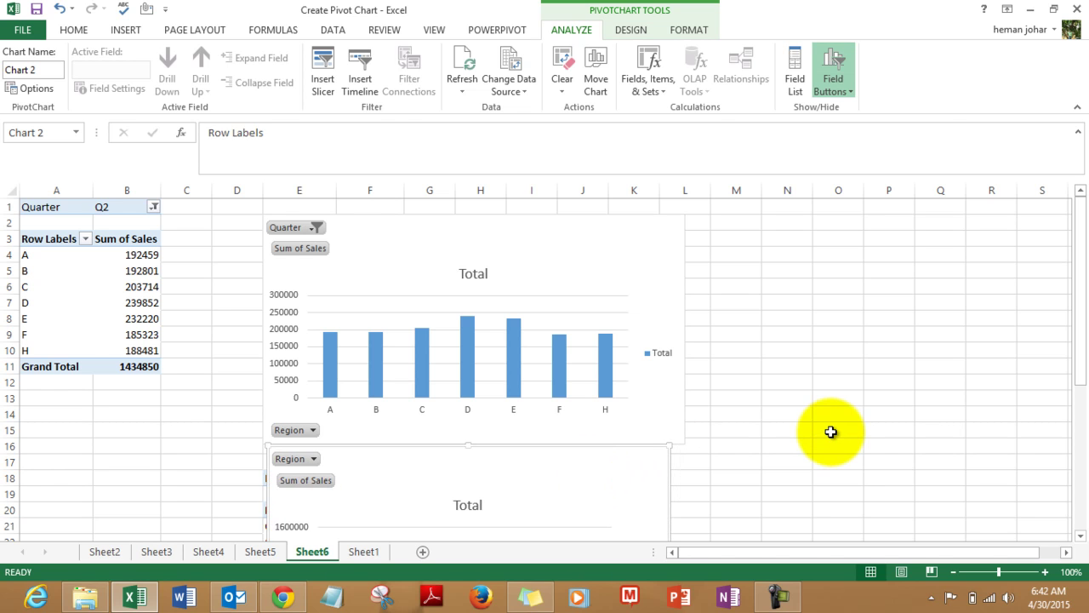
Step: Shift the region chart left and place the quarterly chart to its right
{"action": "left_click", "coordinate": [830, 431]}
{"action": "left_click", "coordinate": [555, 449]}
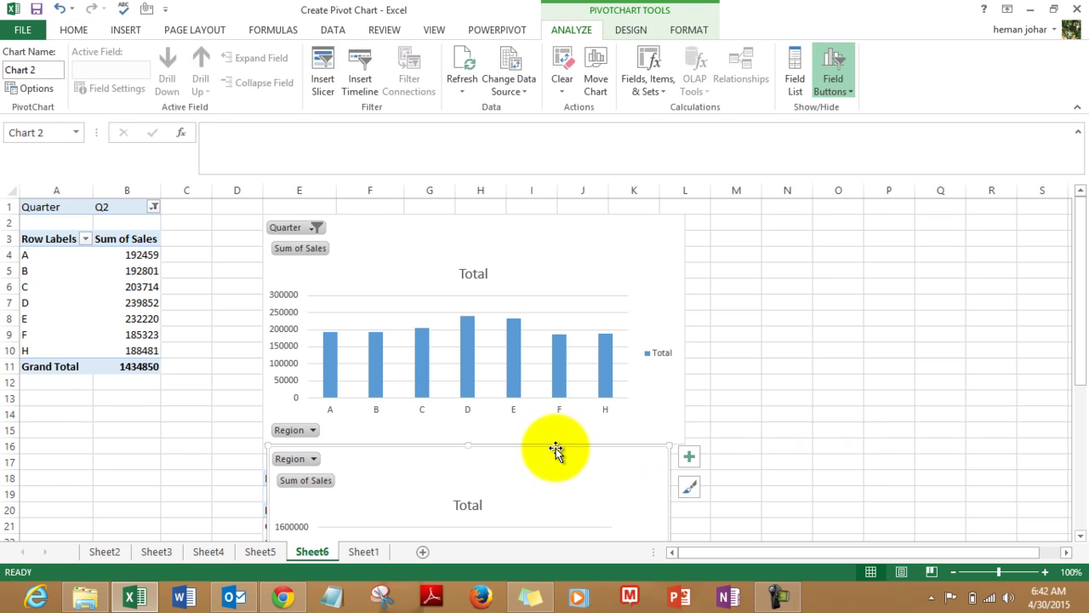
{"action": "left_click_drag", "start_coordinate": [557, 460], "coordinate": [929, 251]}
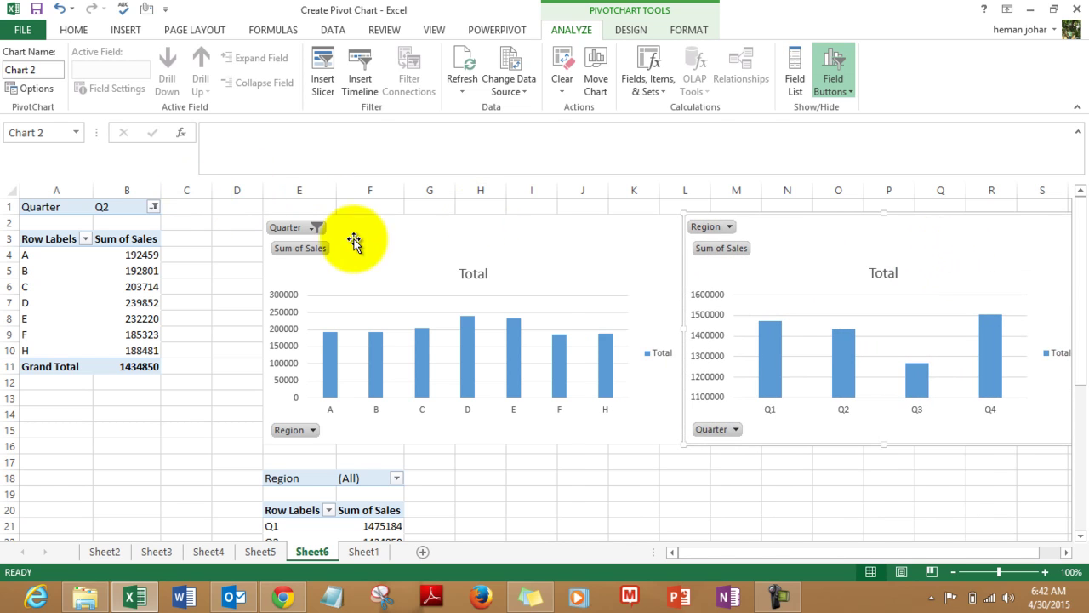
{"action": "left_click_drag", "start_coordinate": [329, 239], "coordinate": [290, 233]}
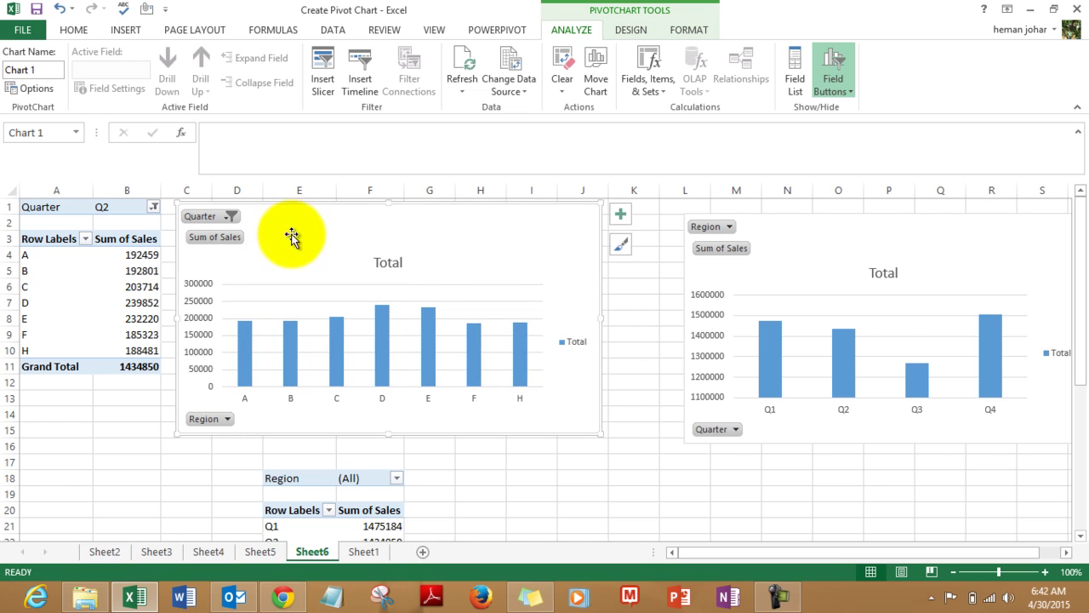
{"action": "left_click_drag", "start_coordinate": [793, 226], "coordinate": [717, 216]}
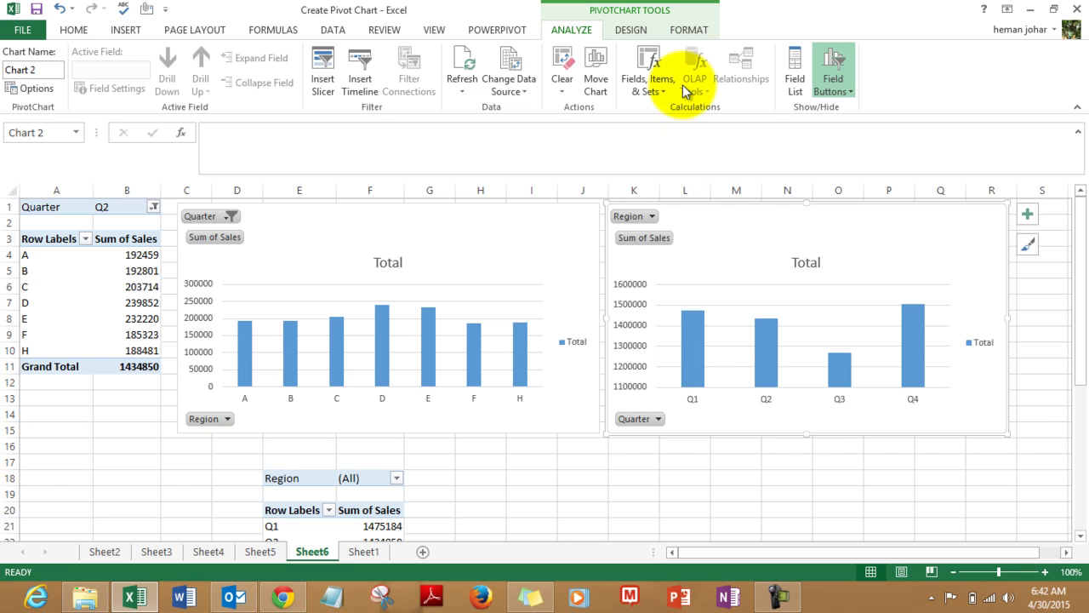
Step: Apply the blue hatched chart style from the Design gallery to the quarterly sales chart
{"action": "left_click", "coordinate": [634, 31]}
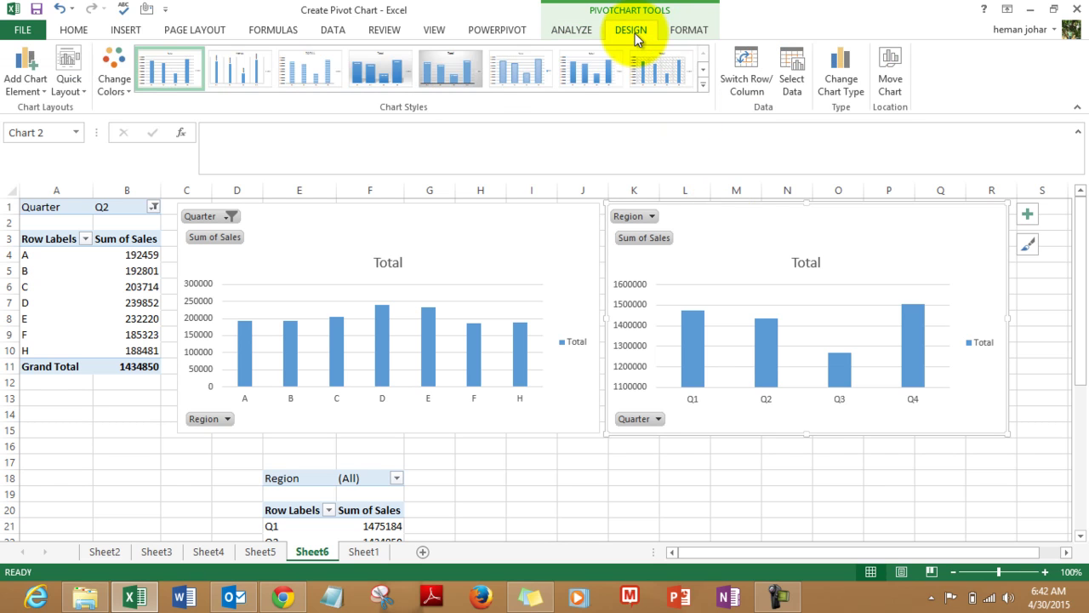
{"action": "left_click", "coordinate": [703, 74]}
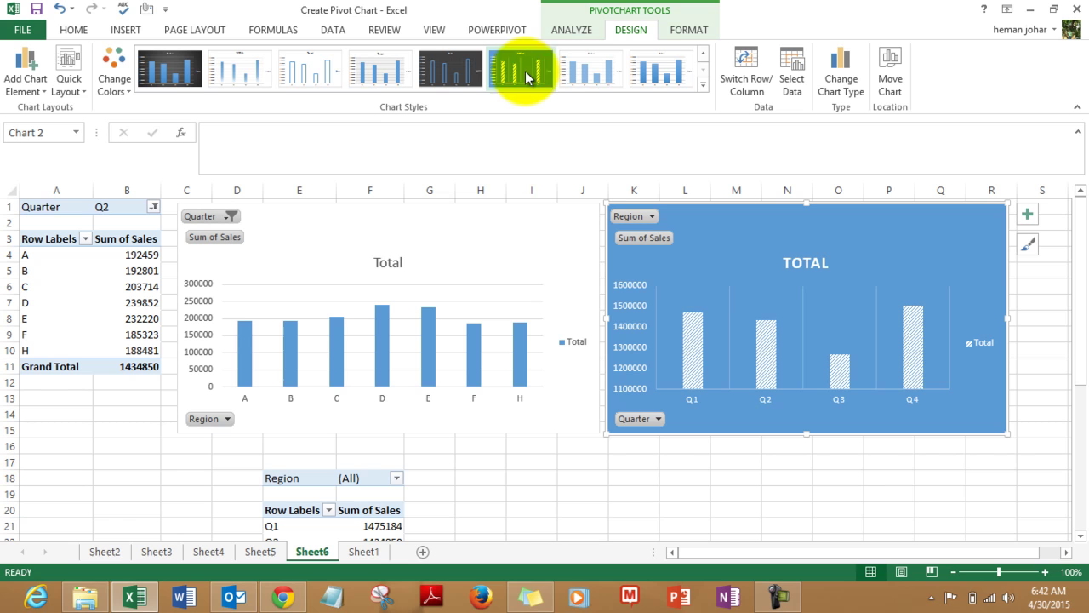
{"action": "left_click", "coordinate": [526, 78]}
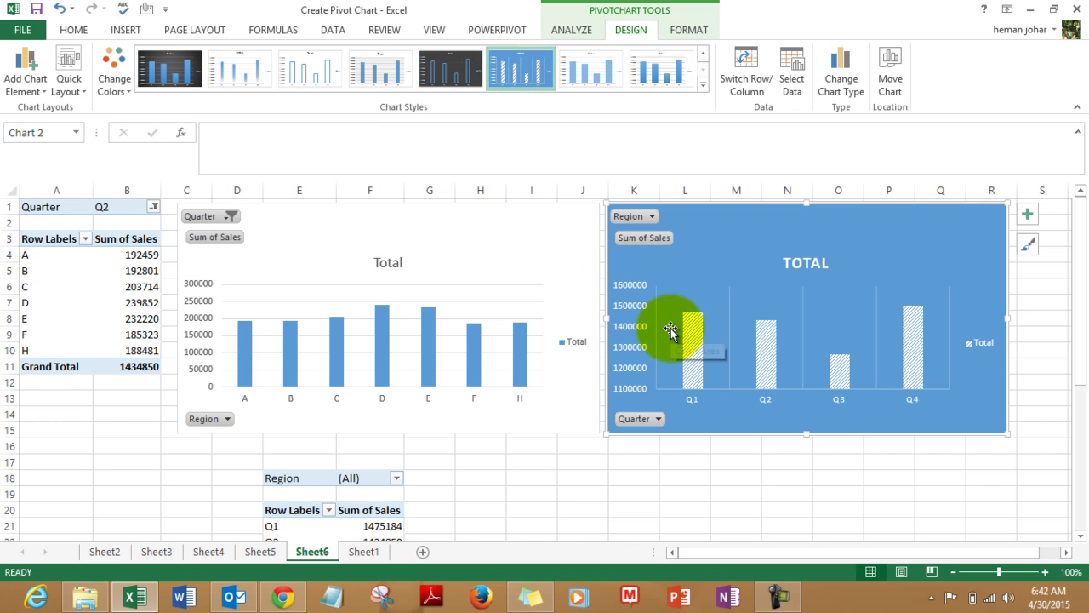
Step: Change the quarterly sales chart's type from columns to Line
{"action": "right_click", "coordinate": [728, 248]}
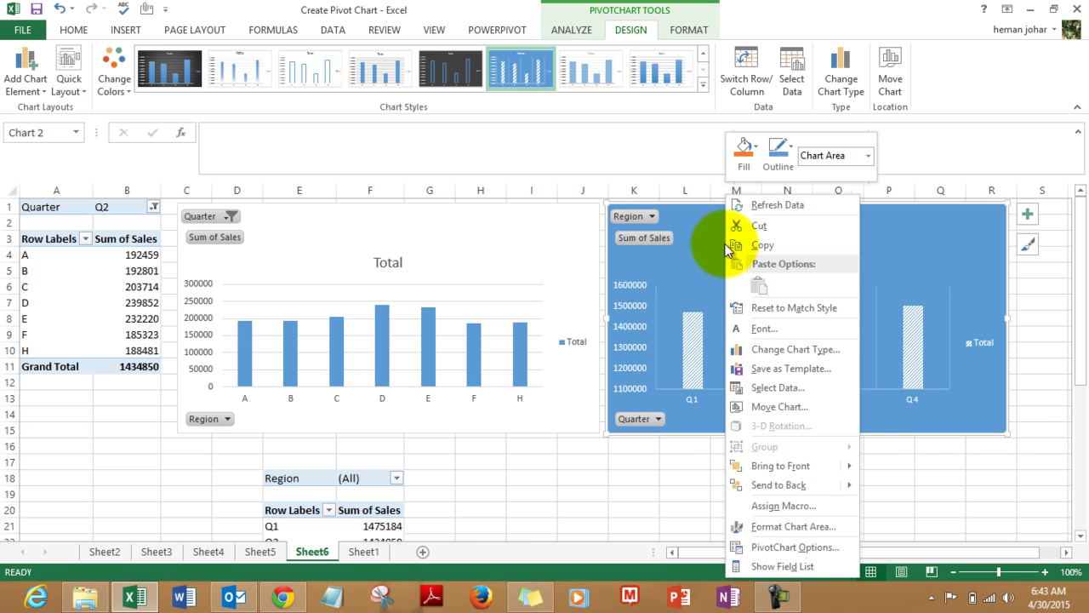
{"action": "left_click", "coordinate": [761, 348]}
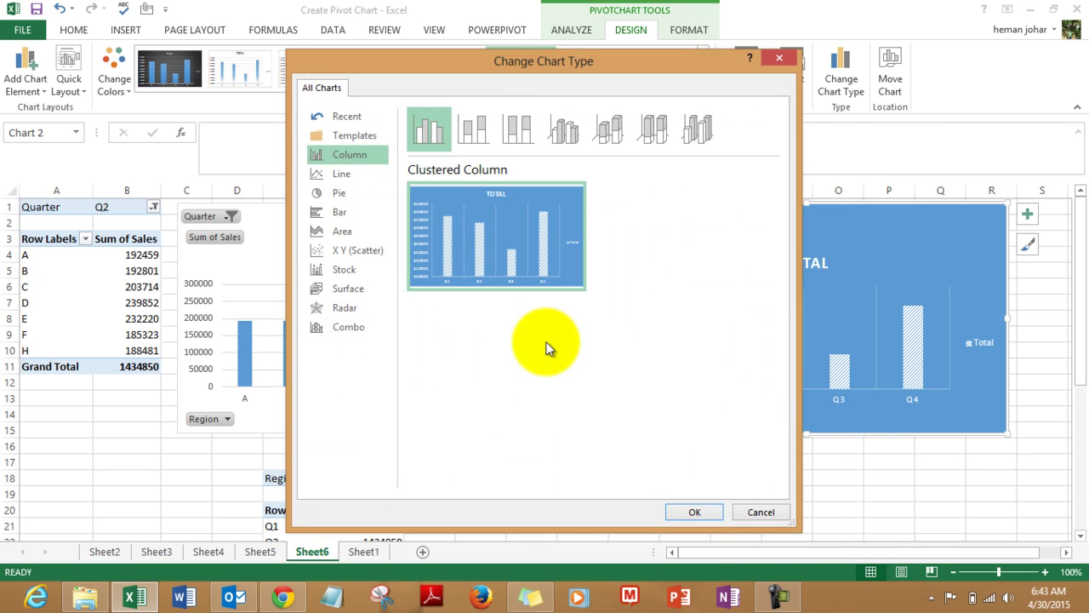
{"action": "left_click", "coordinate": [344, 179]}
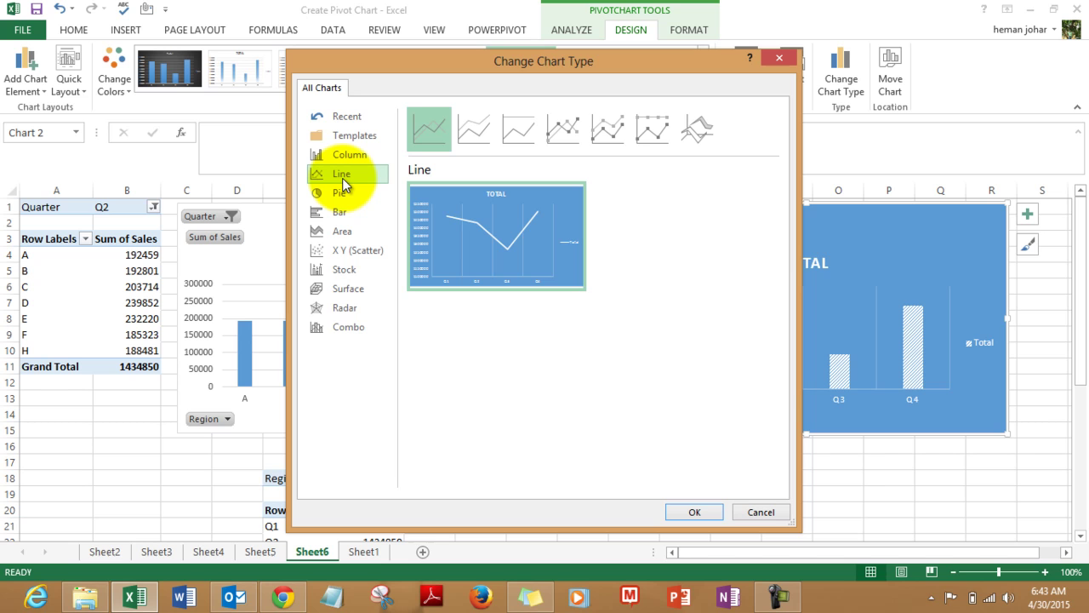
{"action": "mouse_move", "coordinate": [478, 241]}
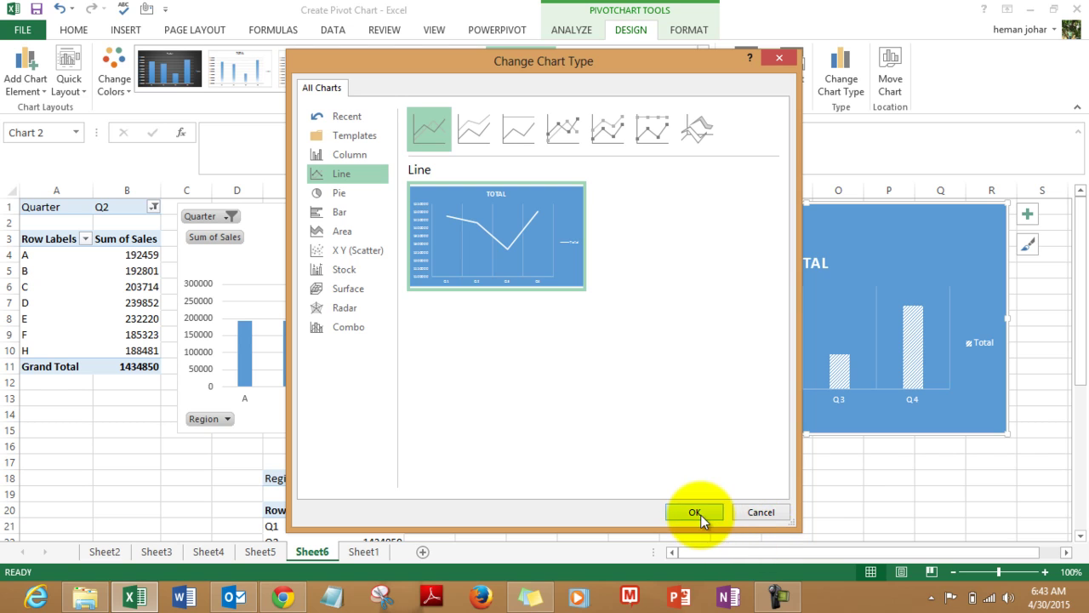
{"action": "left_click", "coordinate": [698, 513]}
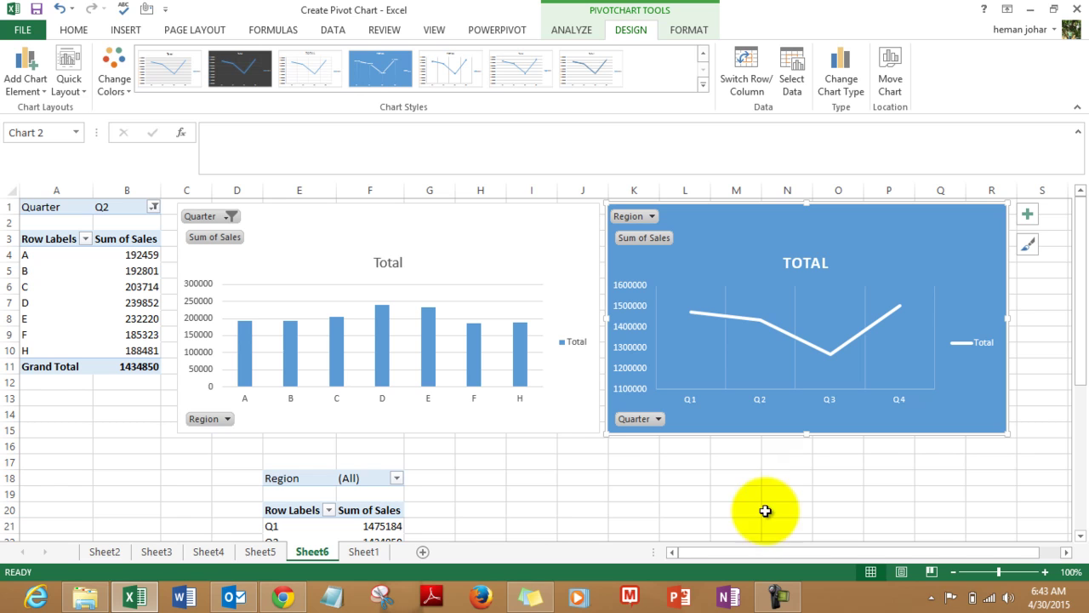
{"action": "left_click", "coordinate": [155, 555]}
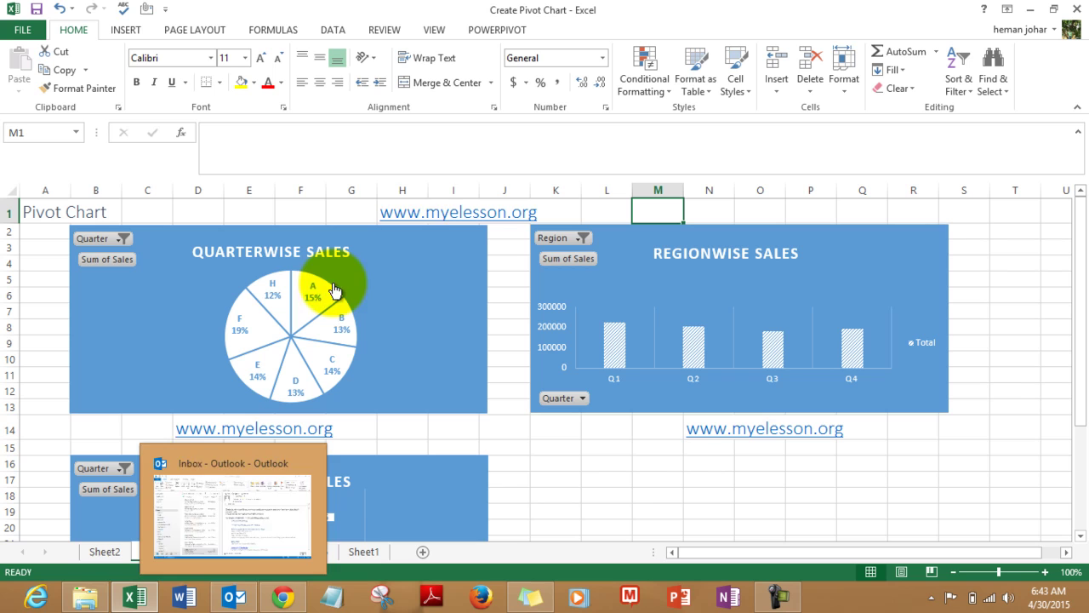
{"action": "left_click", "coordinate": [416, 215]}
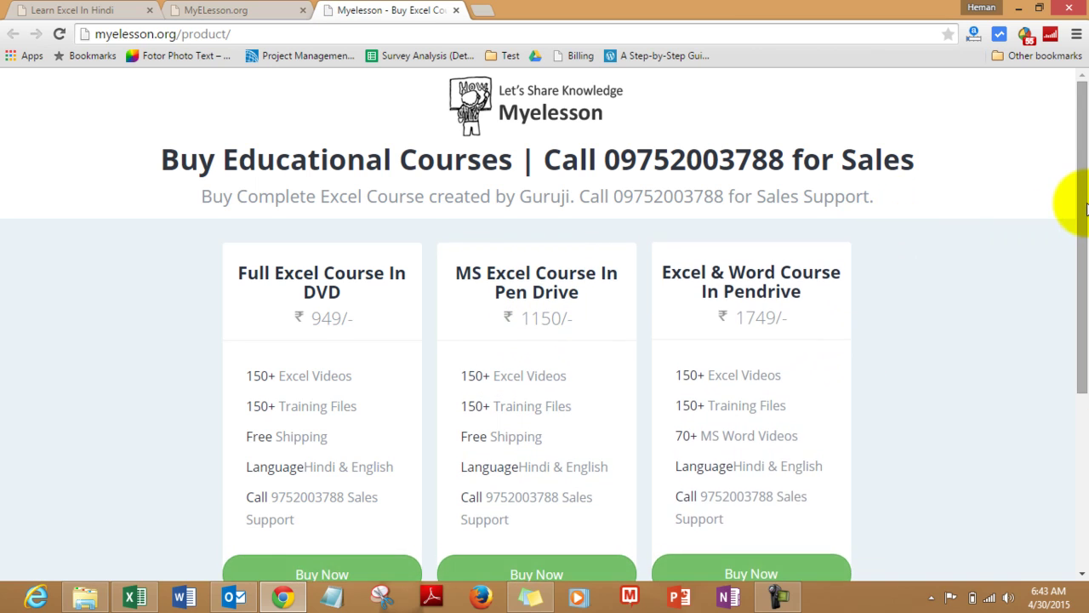
Step: Scroll the myelesson.org product page to view the three course packages and prices
{"action": "mouse_move", "coordinate": [1077, 206]}
{"action": "left_mouse_down"}
{"action": "mouse_move", "coordinate": [1077, 263]}
{"action": "mouse_move", "coordinate": [1077, 183]}
{"action": "mouse_move", "coordinate": [1082, 198]}
{"action": "left_mouse_up"}
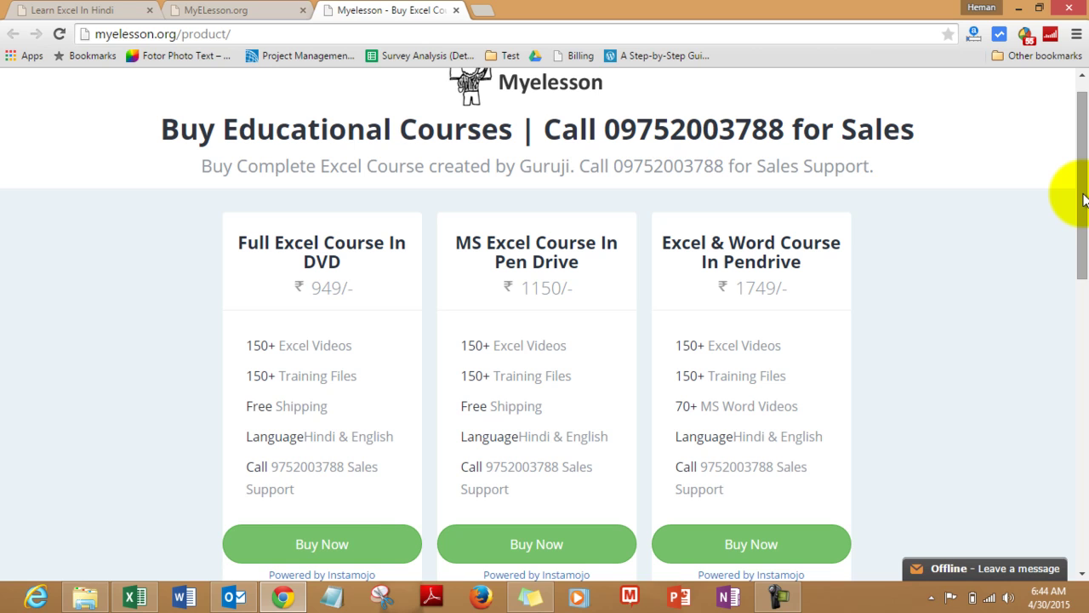